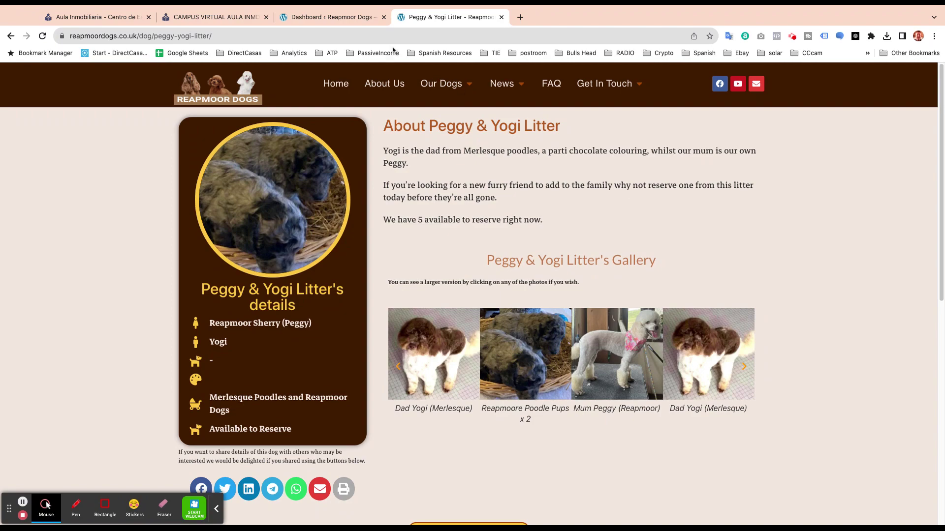
# On the dashboard, highlight the 500x500 image size recommendation and launch Adobe Express
pyautogui.click(333, 18)
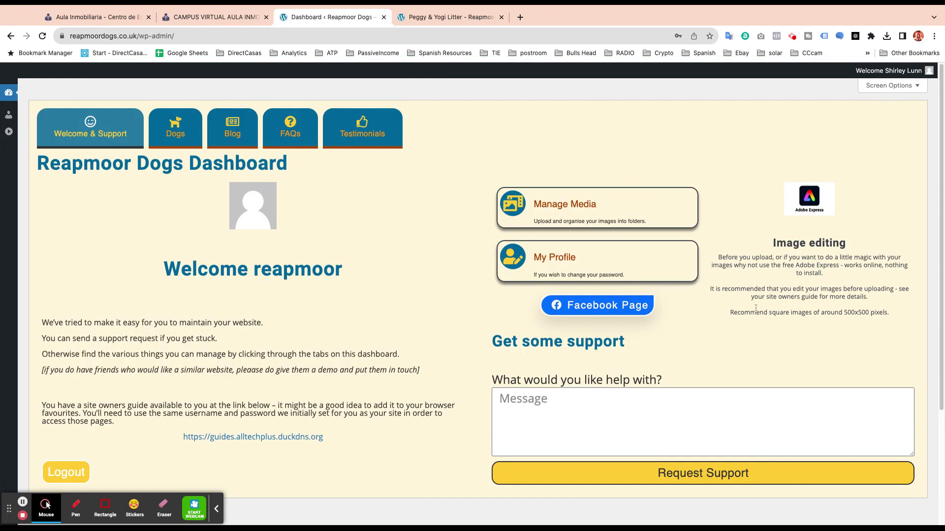
pyautogui.doubleClick(729, 312)
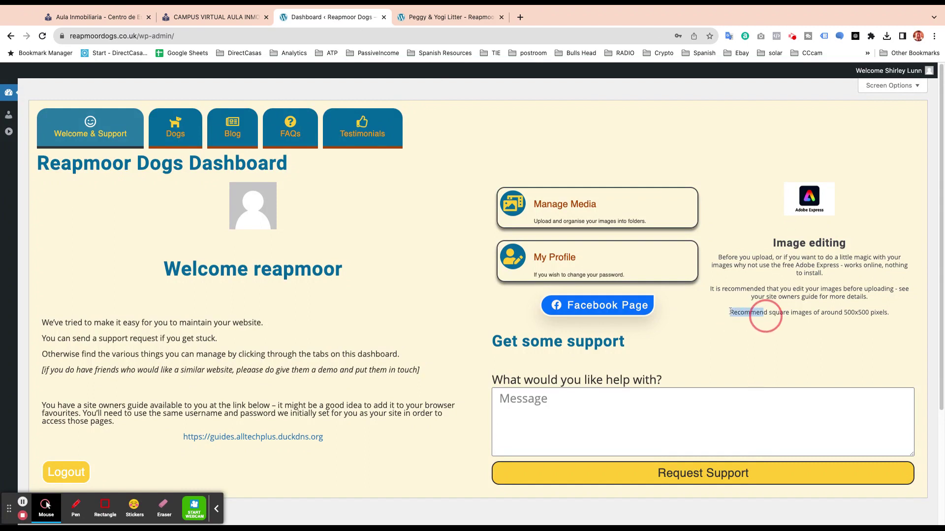
pyautogui.click(848, 309)
pyautogui.moveTo(729, 312); pyautogui.dragTo(888, 313)
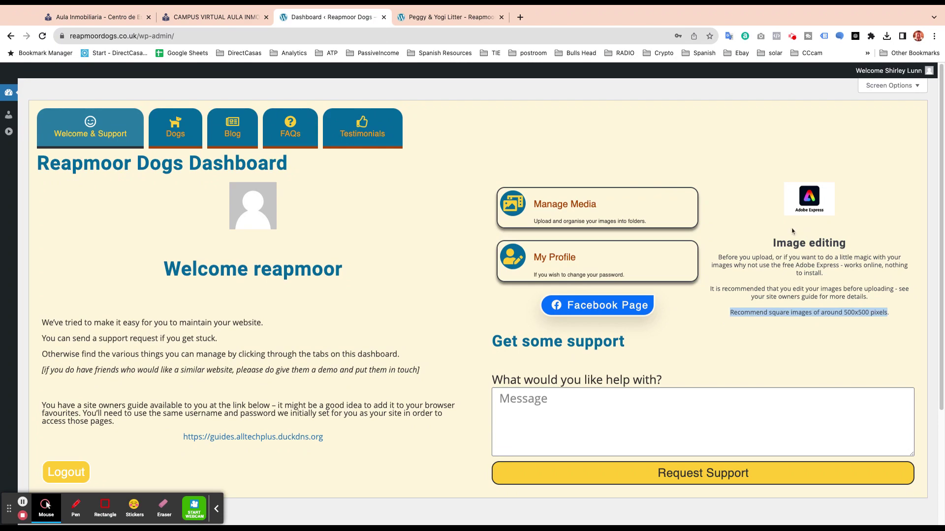
pyautogui.click(808, 203)
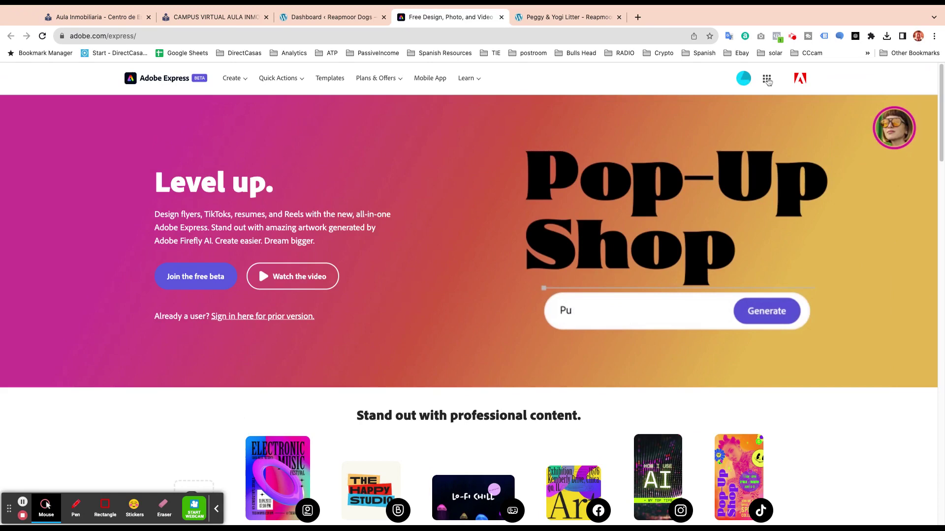
# Open Adobe Express (Beta) from the Adobe apps grid
pyautogui.click(767, 79)
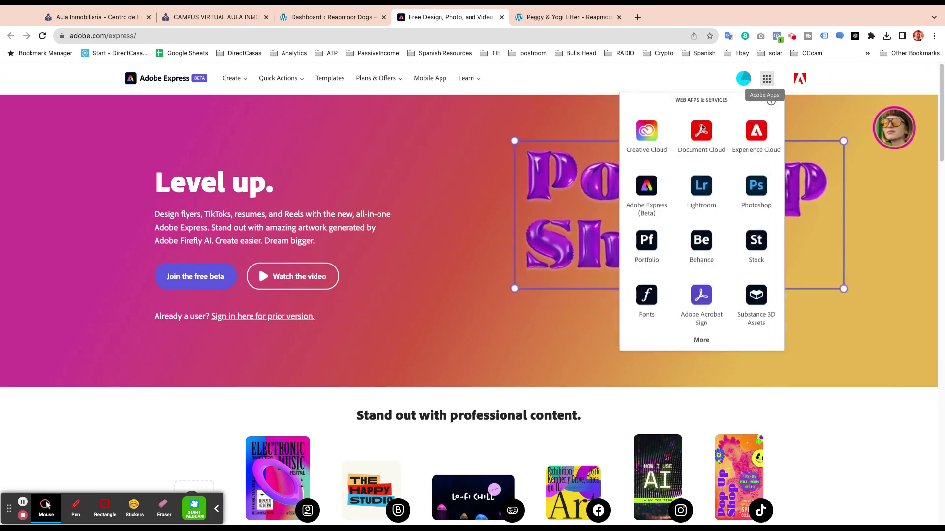
pyautogui.click(650, 199)
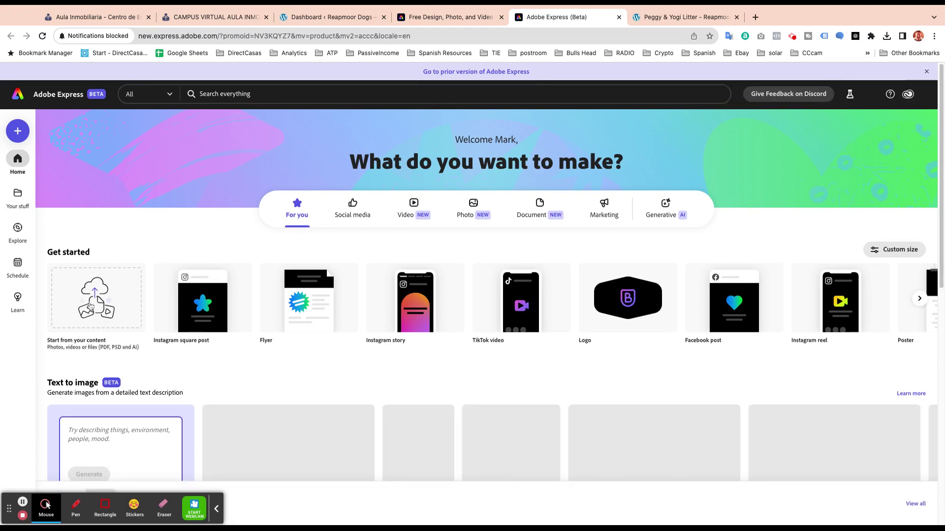
# Upload yogipeggy-litter-1.jpeg through the Start from your content tile
pyautogui.moveTo(196, 300)
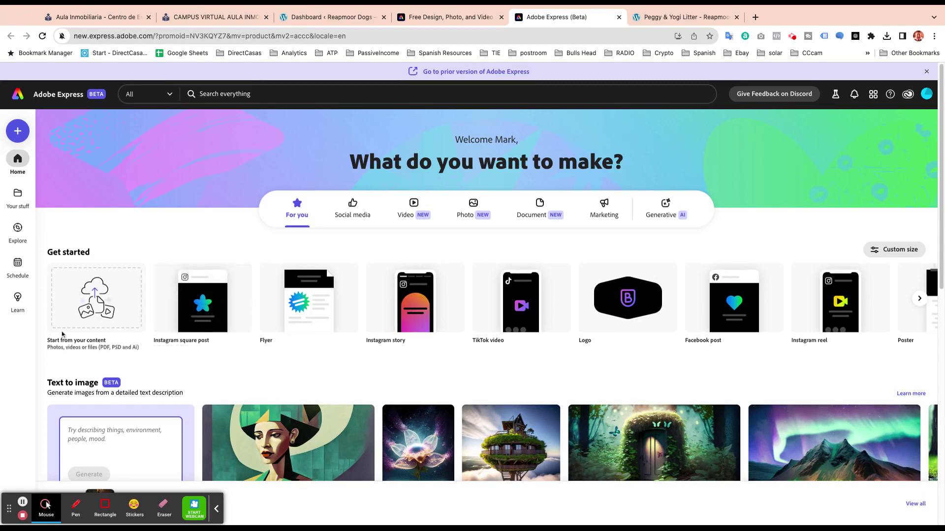
pyautogui.click(82, 312)
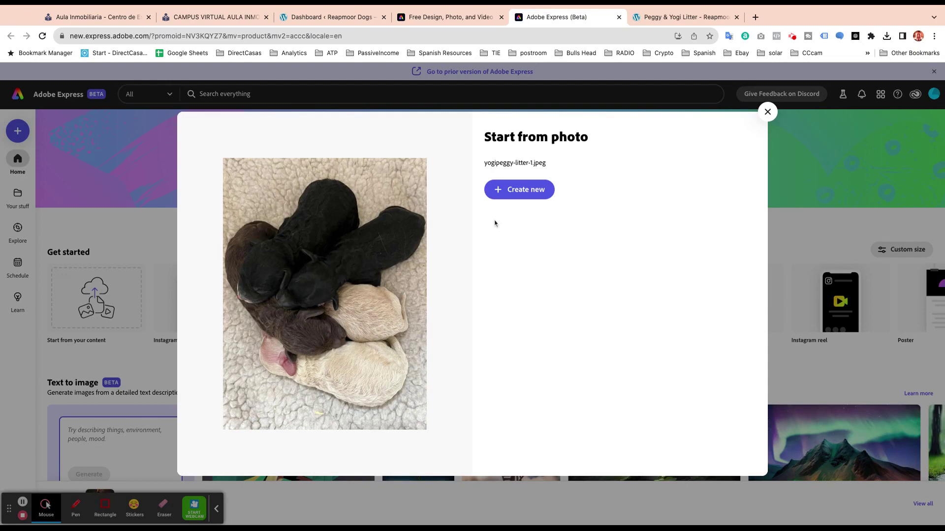
# Create a custom-size project of 500 × 500 px from the photo
pyautogui.click(508, 196)
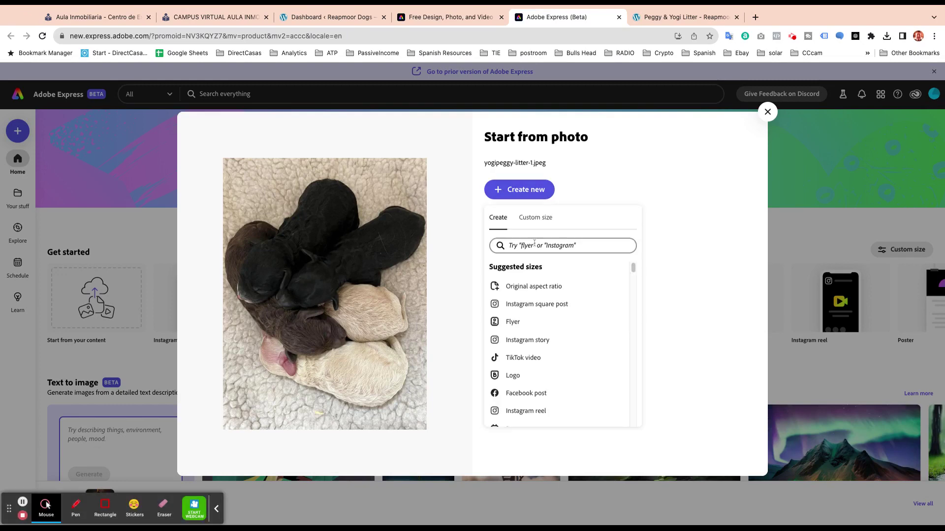
pyautogui.click(533, 219)
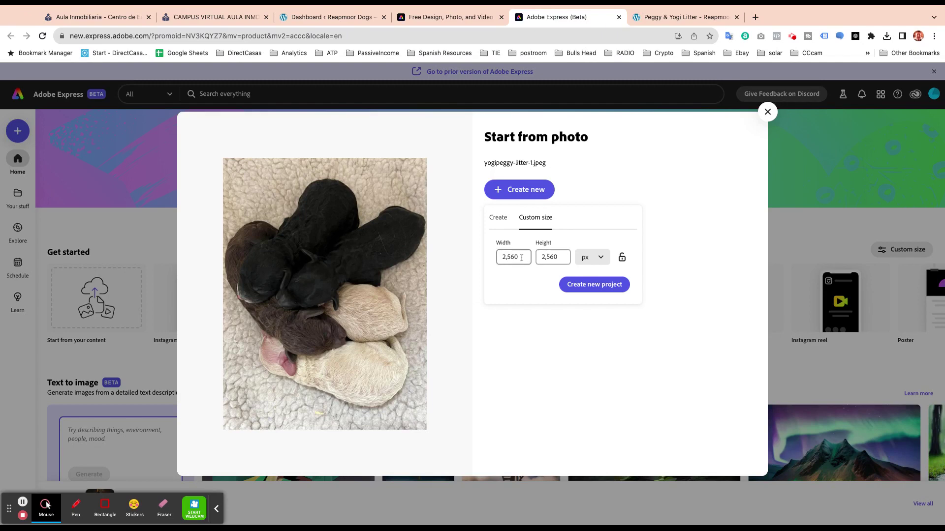
pyautogui.click(521, 258)
pyautogui.moveTo(521, 258); pyautogui.dragTo(490, 257)
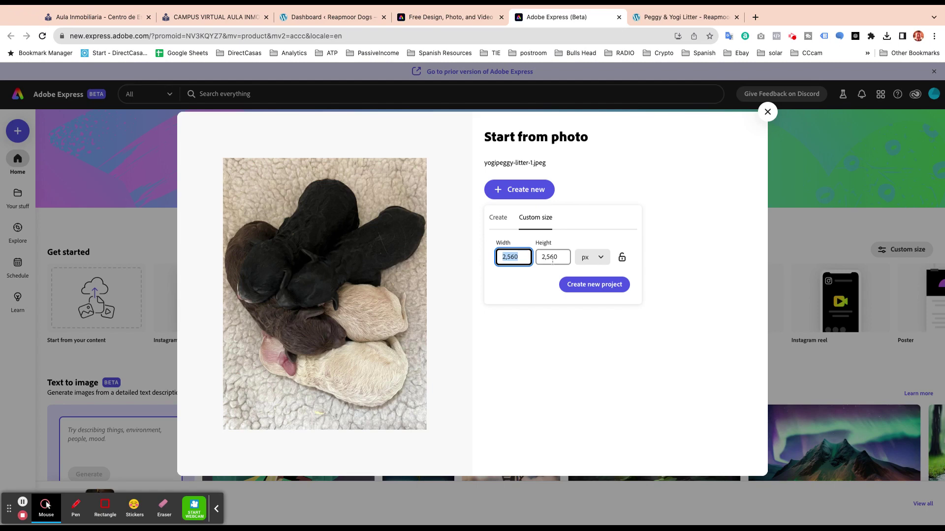
pyautogui.write('500')
pyautogui.press('Tab')
pyautogui.write('5000')
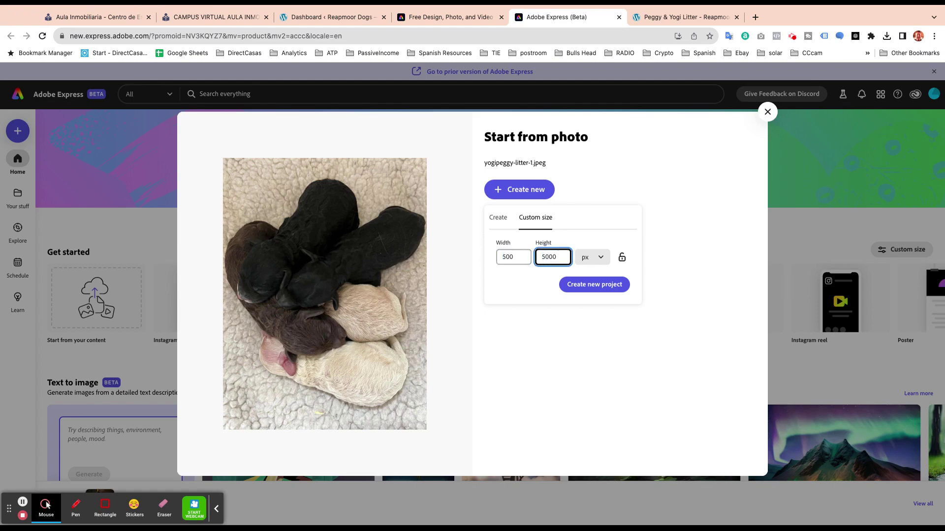
pyautogui.press('BackSpace')
pyautogui.click(574, 290)
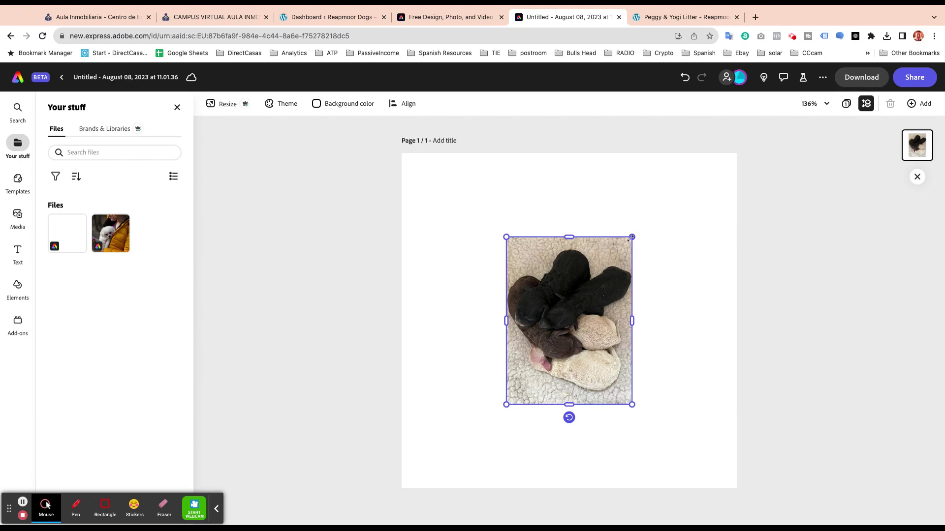
# Scale the puppy photo up by its corner handles until it spans the page width
pyautogui.moveTo(631, 237); pyautogui.dragTo(695, 153)
pyautogui.moveTo(733, 185); pyautogui.dragTo(645, 279)
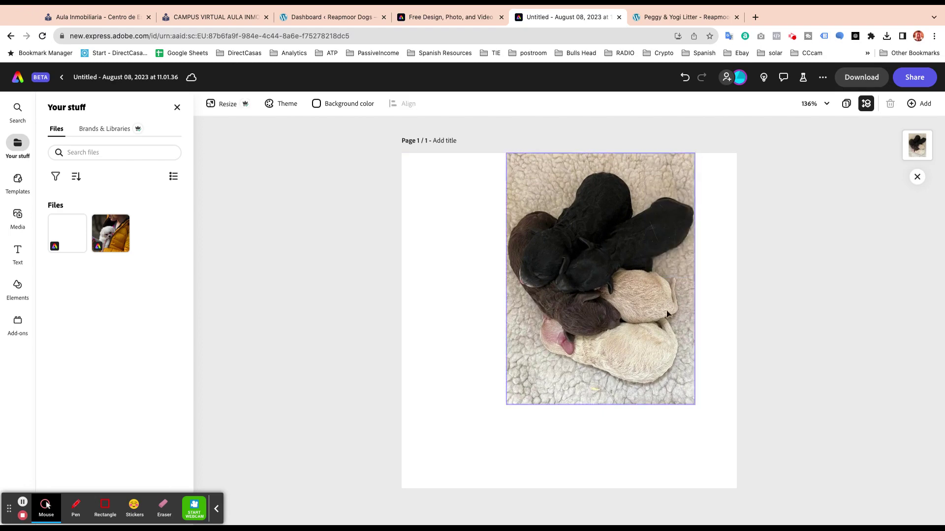
pyautogui.click(639, 423)
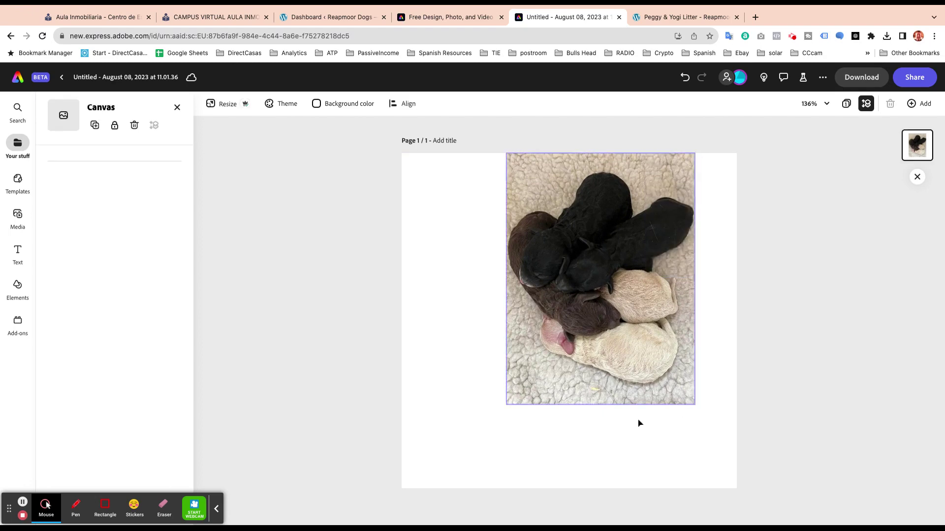
pyautogui.click(600, 400)
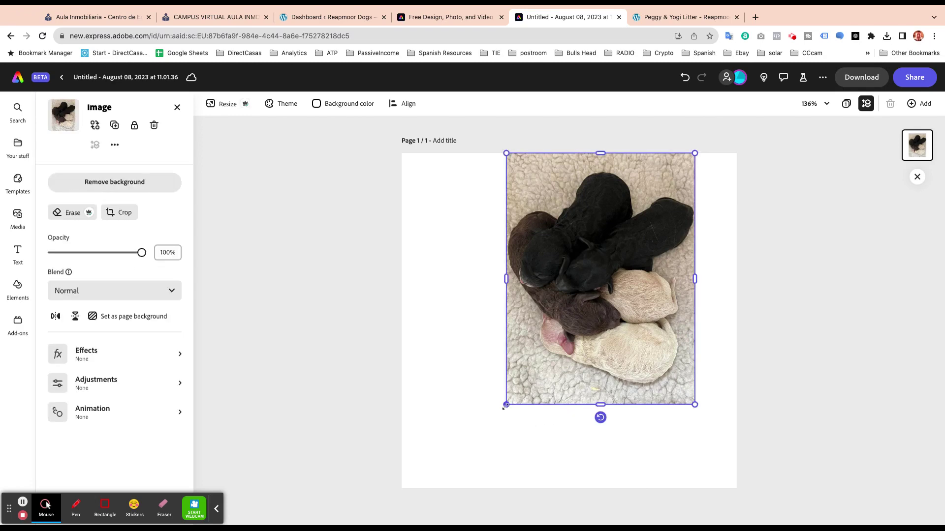
pyautogui.moveTo(505, 407); pyautogui.dragTo(369, 529)
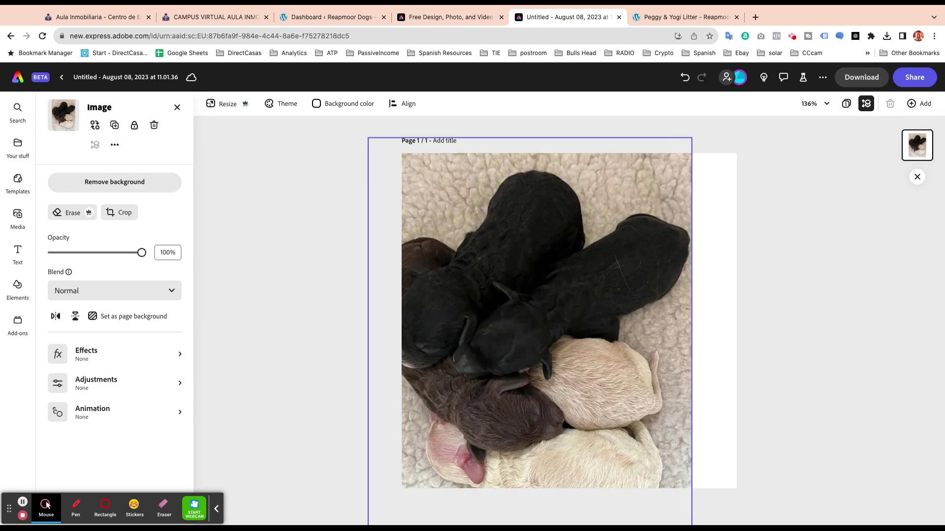
pyautogui.click(705, 502)
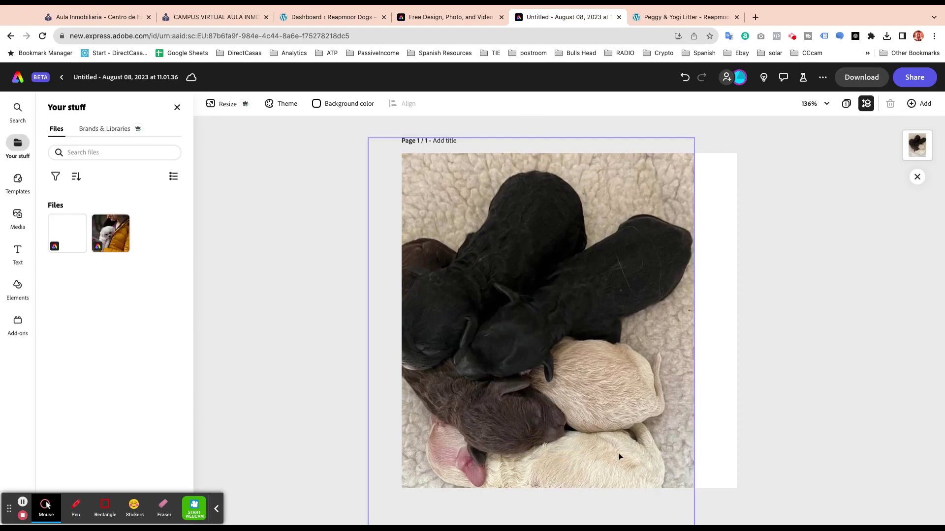
# Recentre and slightly enlarge the photo so it fills the 500×500 page edge to edge
pyautogui.click(541, 336)
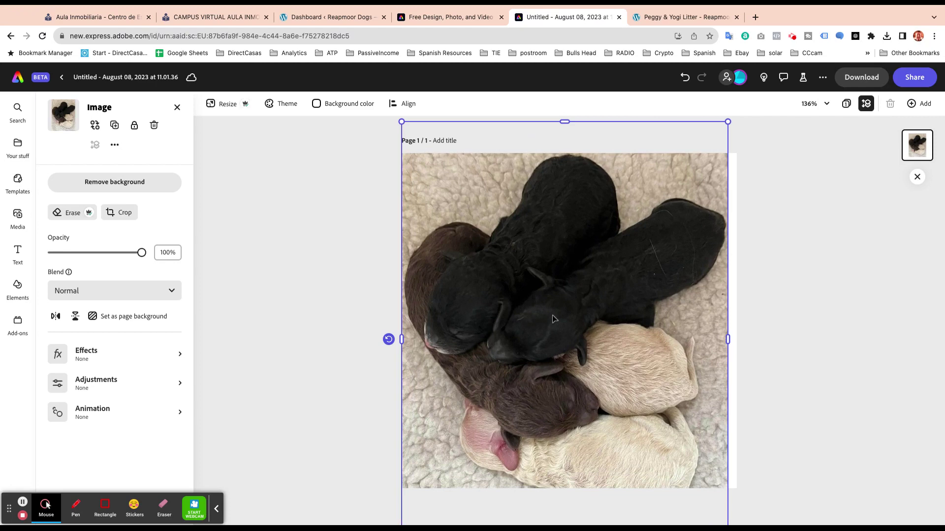
pyautogui.moveTo(550, 321)
pyautogui.mouseDown()
pyautogui.moveTo(560, 320)
pyautogui.moveTo(548, 319)
pyautogui.mouseUp()
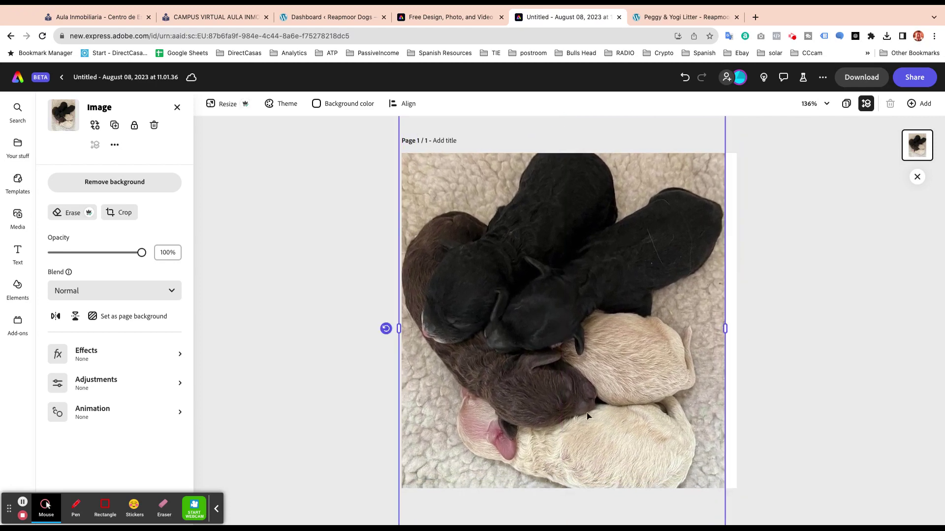
pyautogui.moveTo(586, 412); pyautogui.dragTo(590, 314)
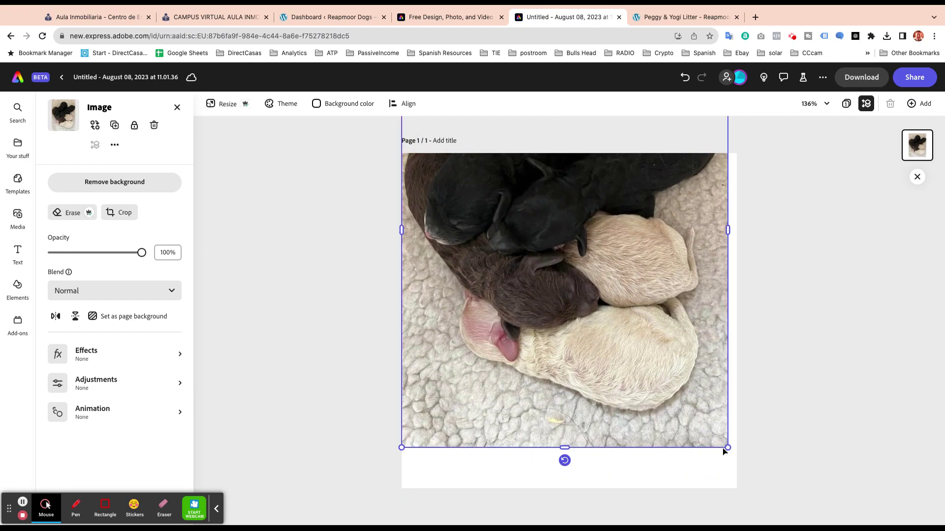
pyautogui.moveTo(728, 447); pyautogui.dragTo(729, 448)
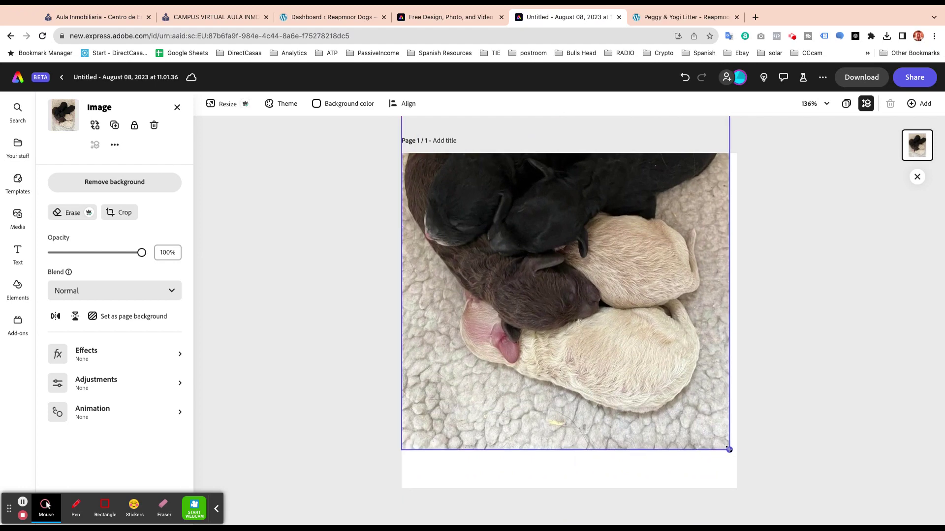
pyautogui.moveTo(729, 449); pyautogui.dragTo(742, 466)
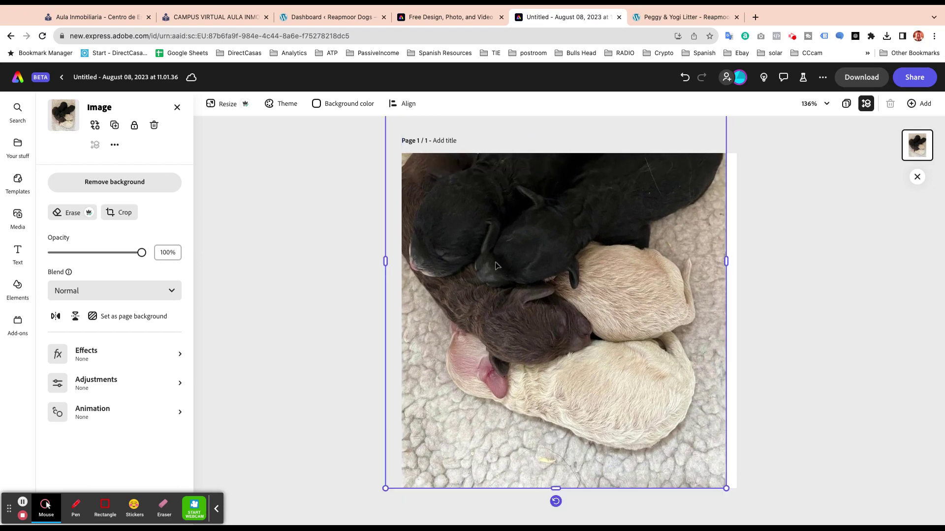
pyautogui.moveTo(570, 293); pyautogui.dragTo(586, 293)
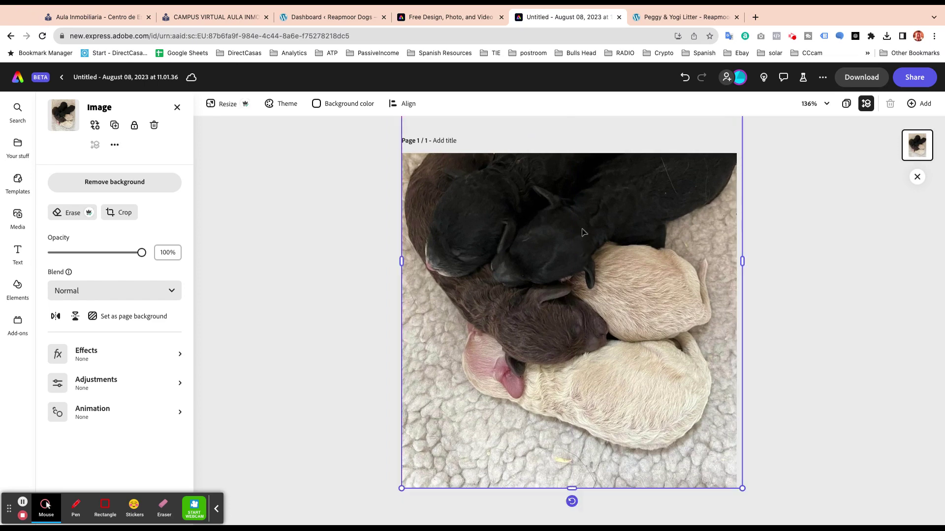
pyautogui.moveTo(584, 232); pyautogui.dragTo(584, 248)
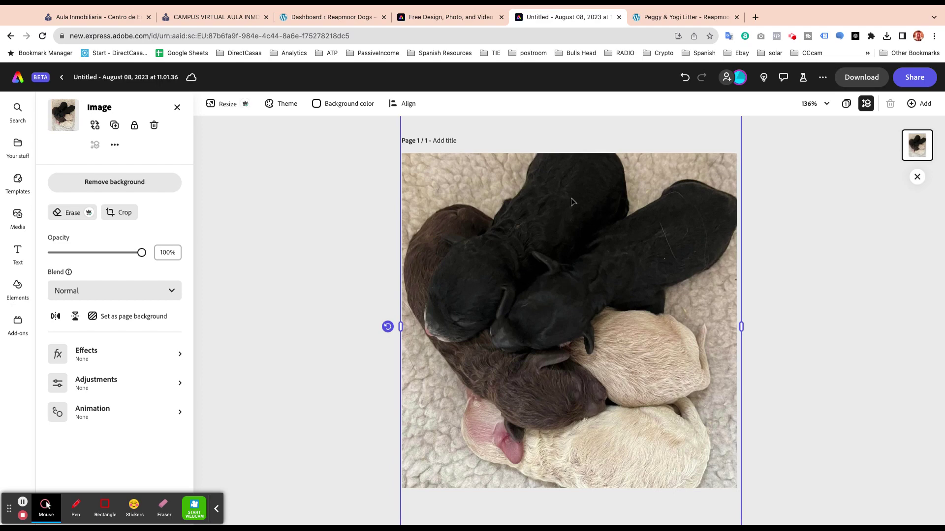
pyautogui.click(340, 234)
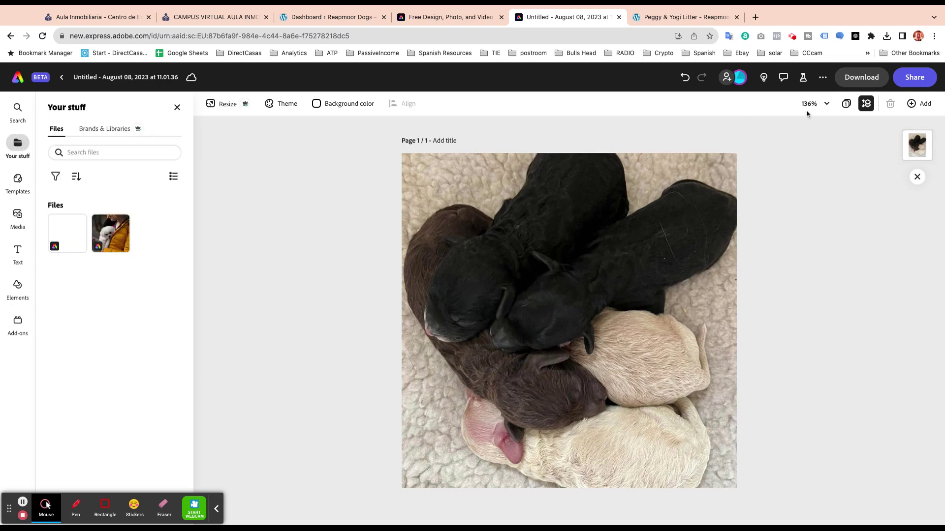
# Download the design in JPG format as yogipeggy-litter-1-500x500.jpeg
pyautogui.click(856, 80)
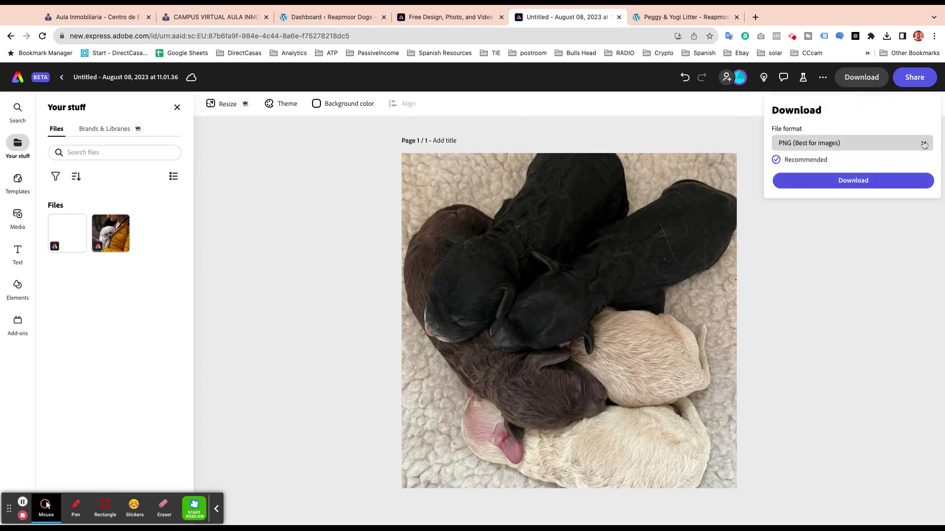
pyautogui.click(925, 144)
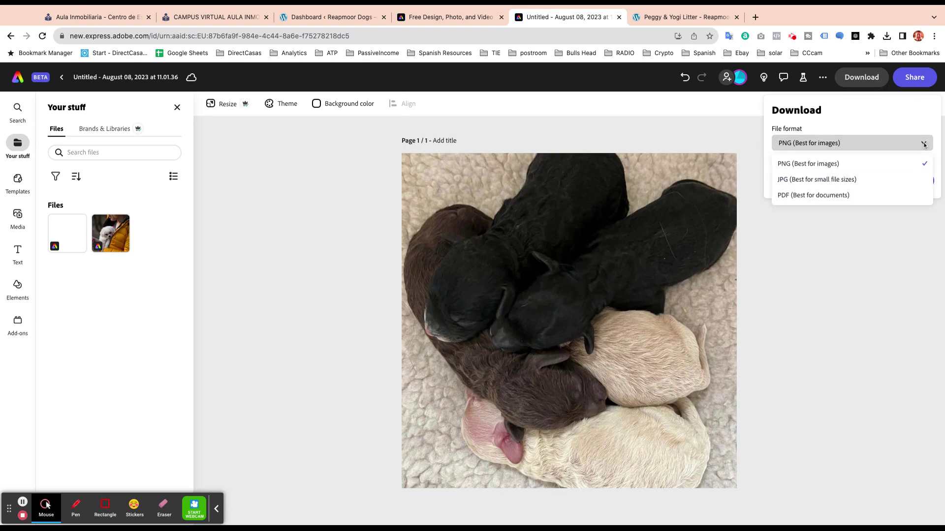
pyautogui.click(851, 180)
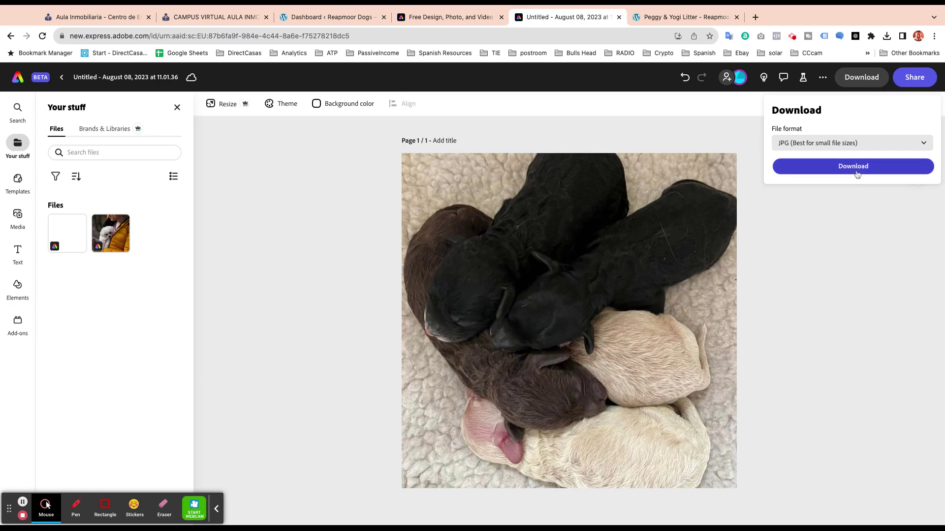
pyautogui.click(856, 171)
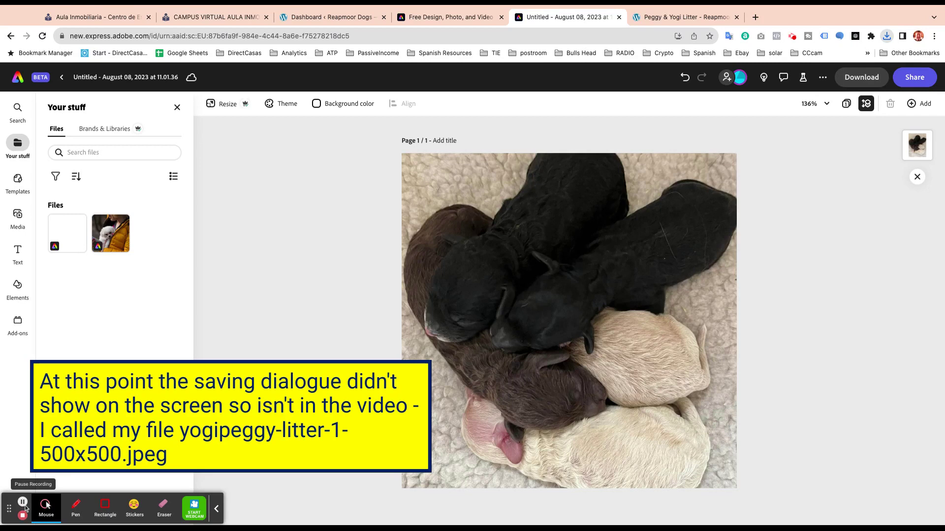
# Open the Peggy & Yogi Litter dog for editing from Dogs > Dog Grid
pyautogui.click(23, 503)
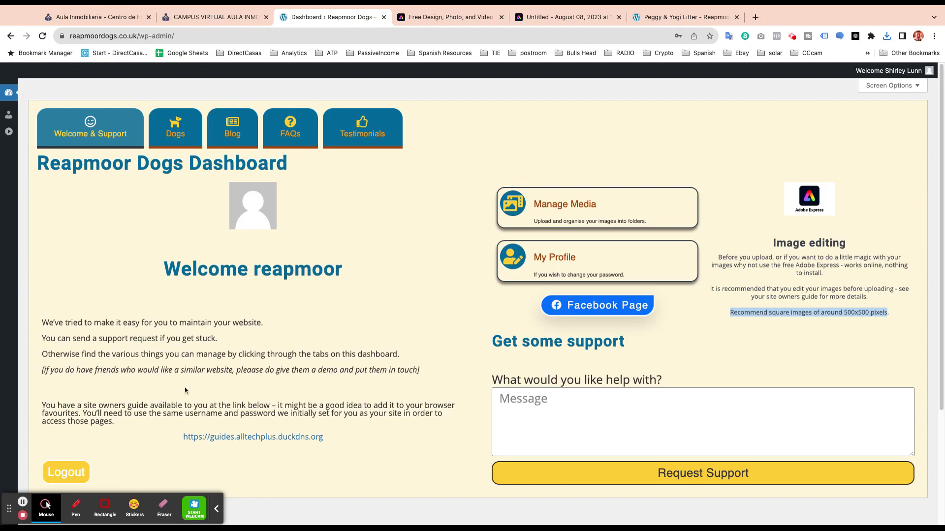
pyautogui.click(177, 134)
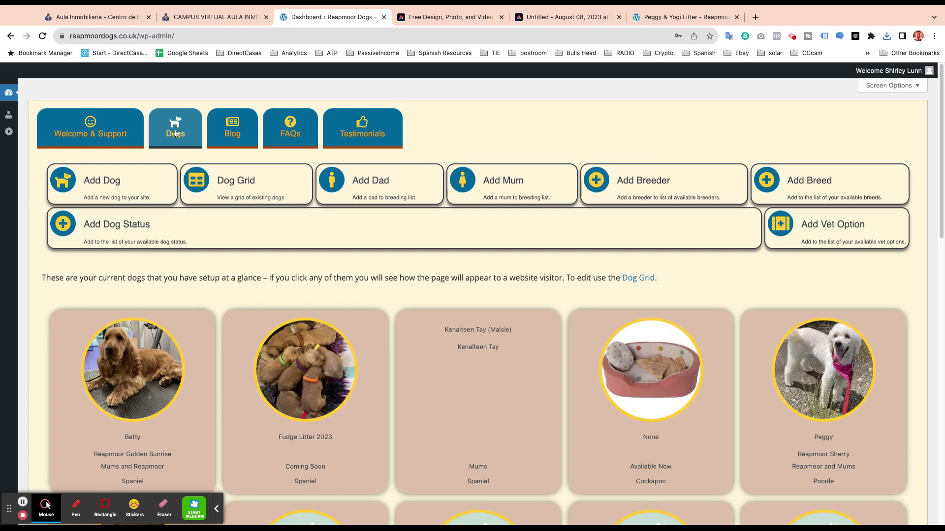
pyautogui.click(227, 185)
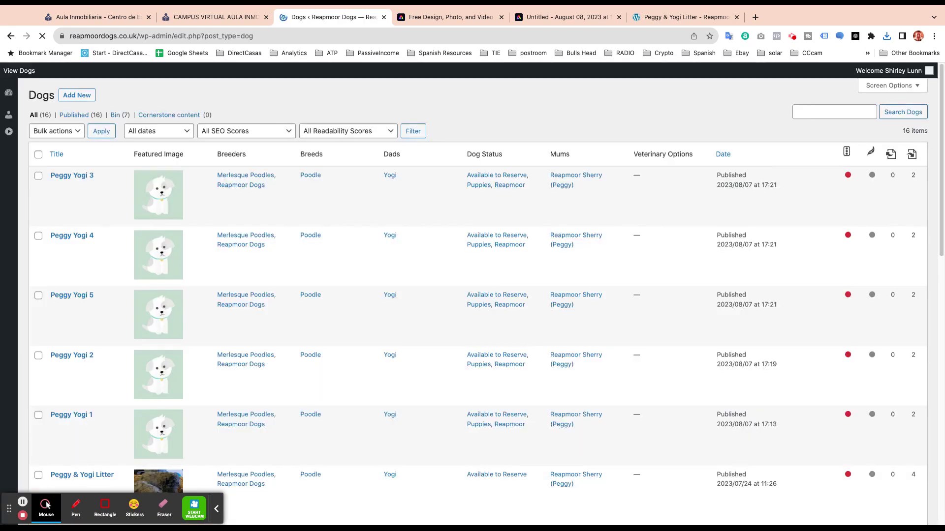
pyautogui.scroll(-2, 198, 348)
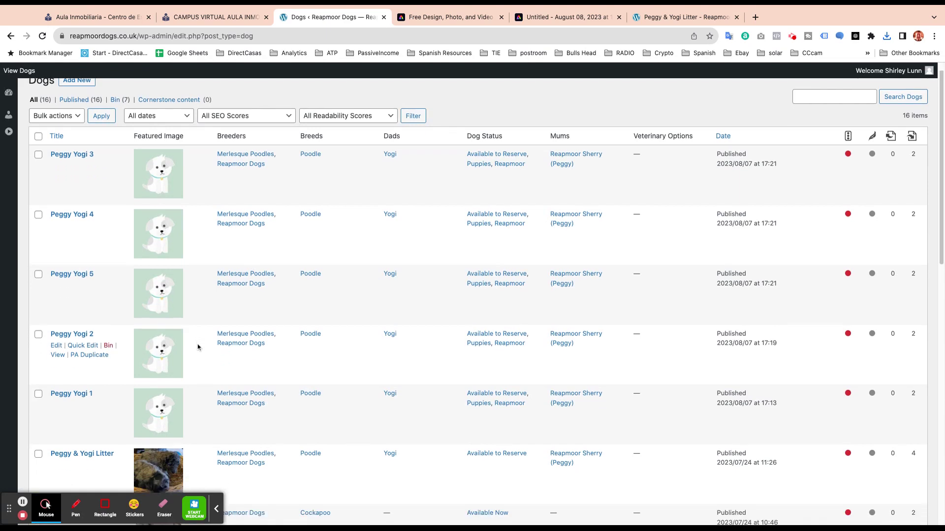
pyautogui.scroll(-3, 198, 347)
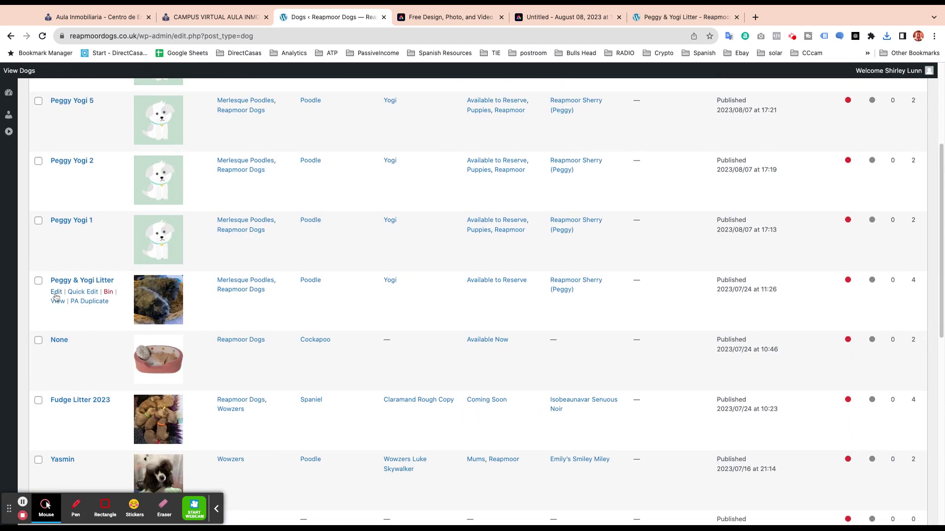
pyautogui.click(56, 293)
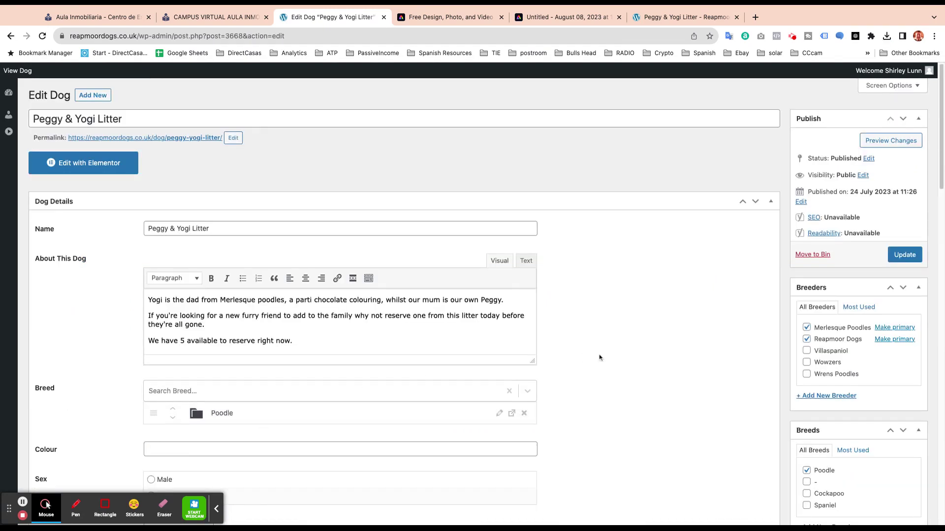
# Remove the dog entry's current featured image
pyautogui.scroll(-5, 615, 374)
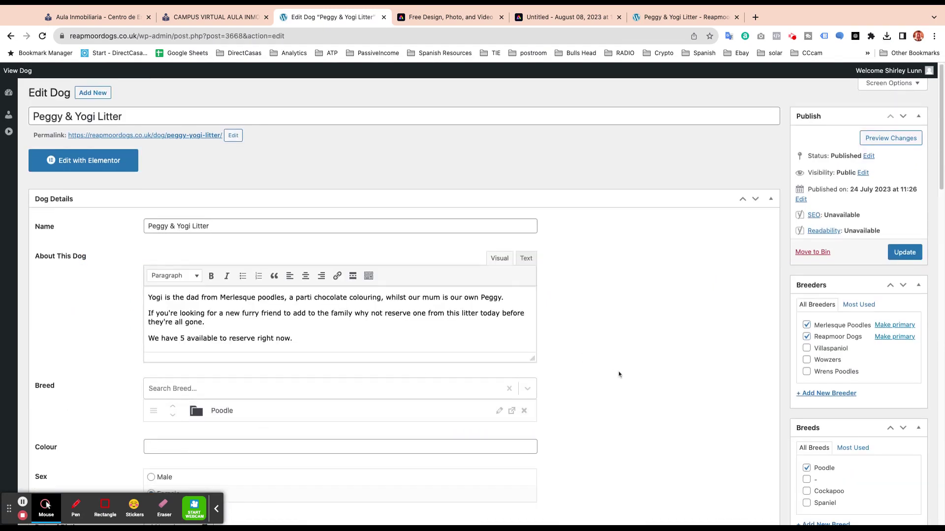
pyautogui.scroll(-4, 619, 374)
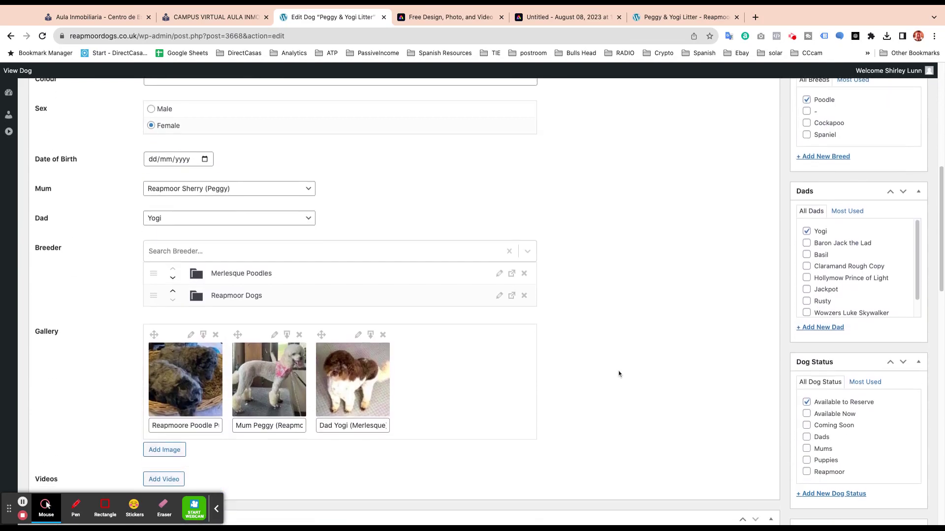
pyautogui.scroll(-12, 619, 374)
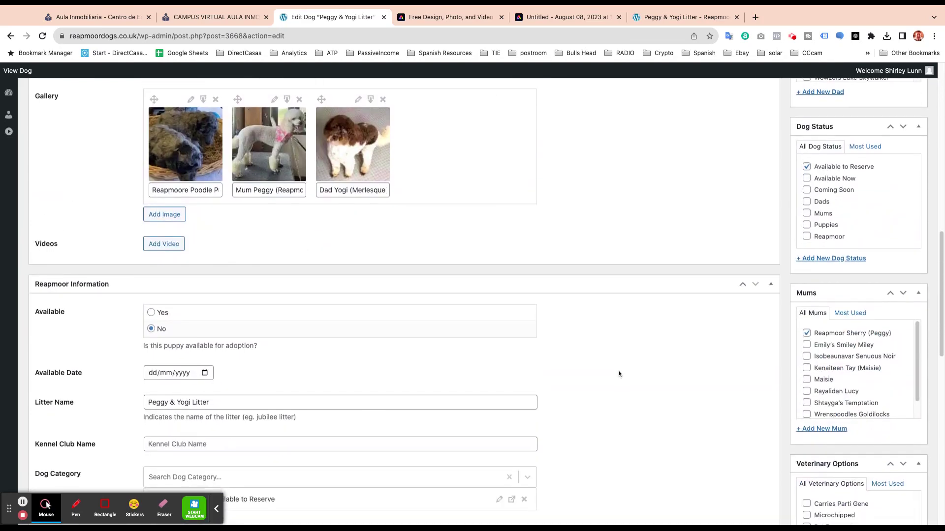
pyautogui.scroll(-6, 619, 374)
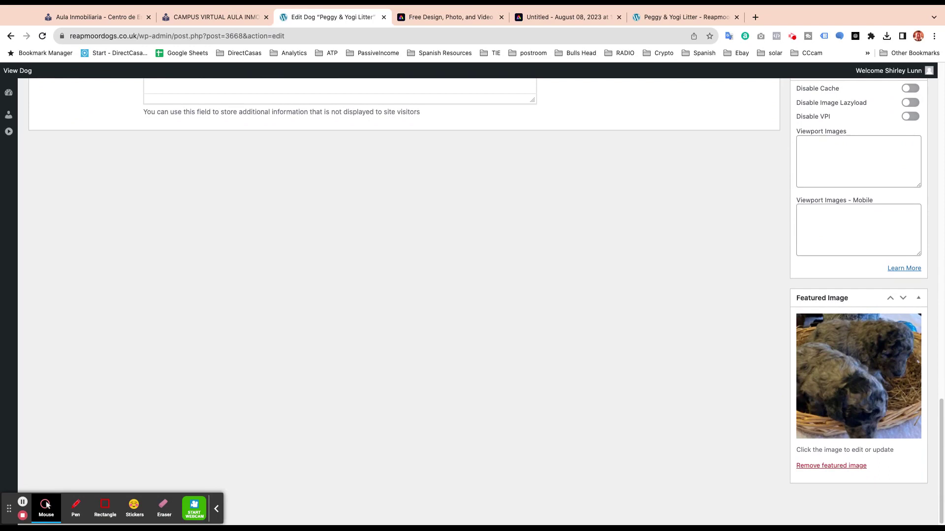
pyautogui.click(831, 465)
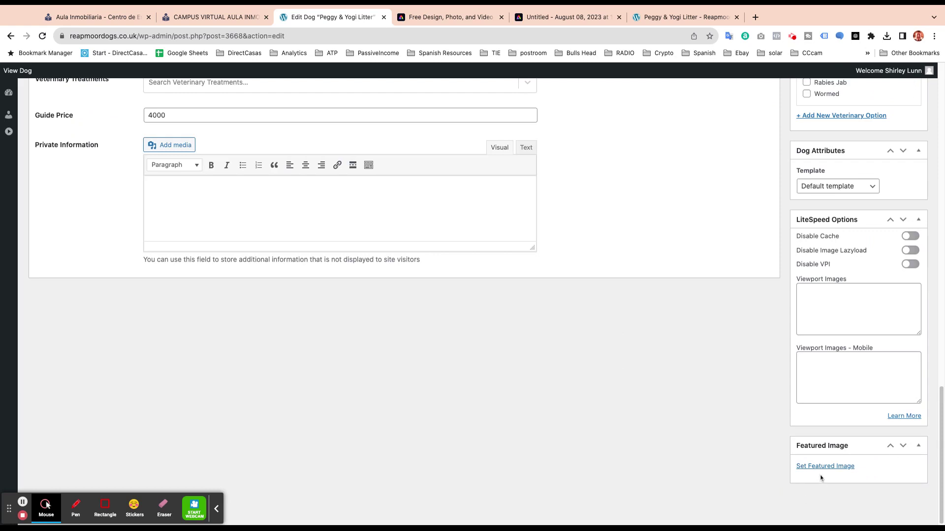
# Upload the downloaded 500×500 puppy JPG into the Featured Image media library
pyautogui.click(830, 467)
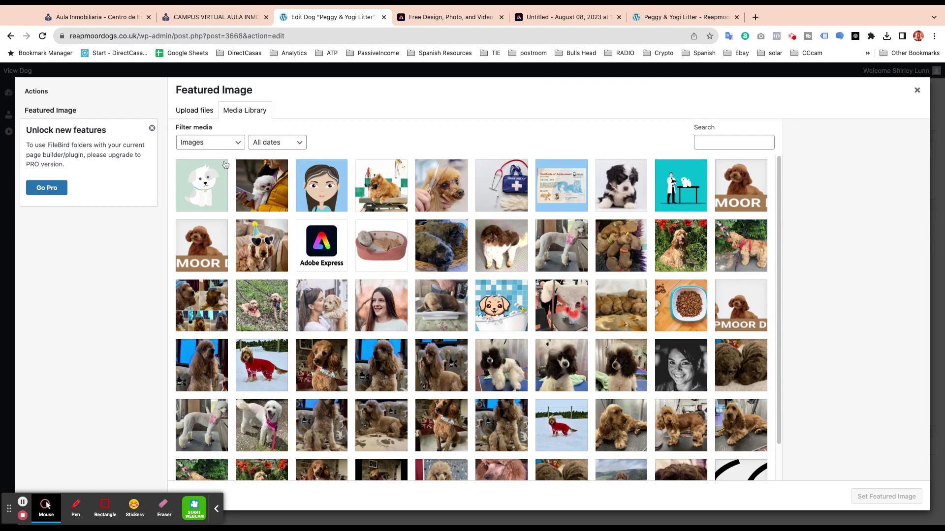
pyautogui.doubleClick(187, 111)
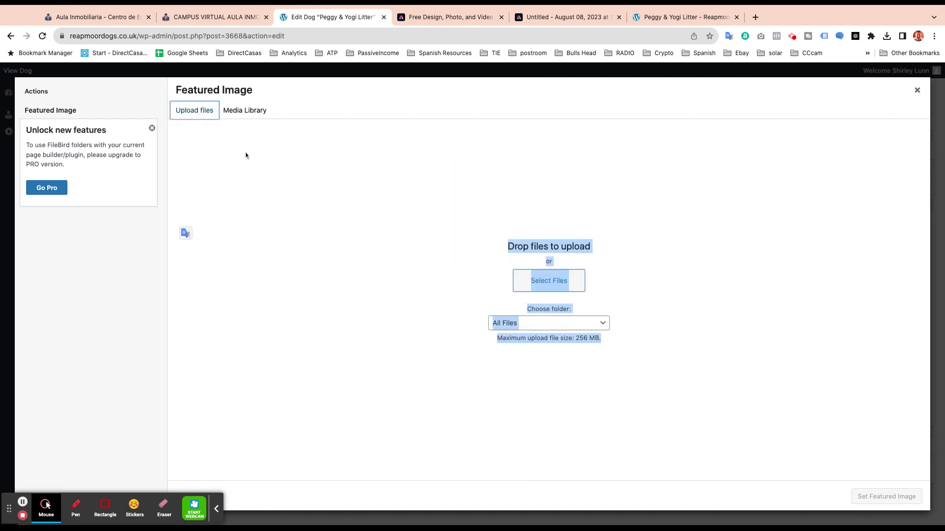
pyautogui.click(572, 275)
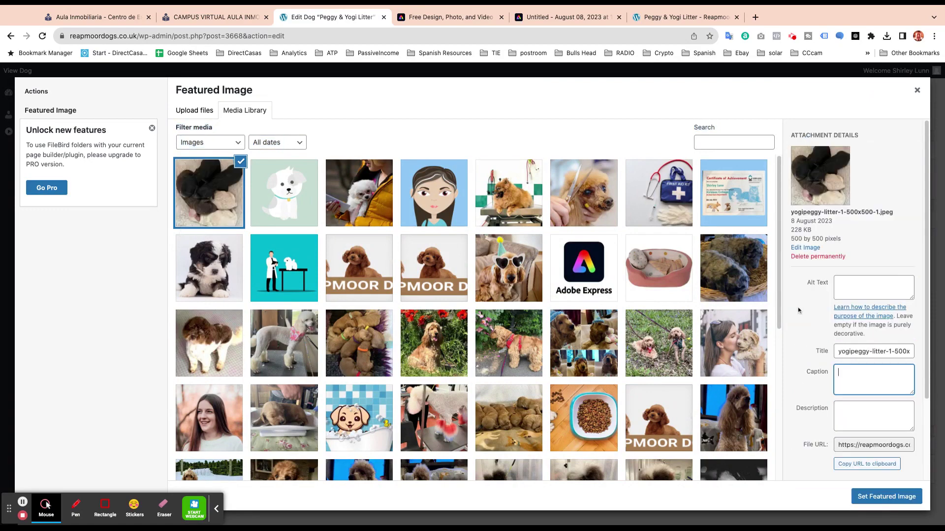
# Label the photo 'Yogi & Peggys First Litter of pups' in alt text, caption and description, then set it as featured
pyautogui.click(857, 286)
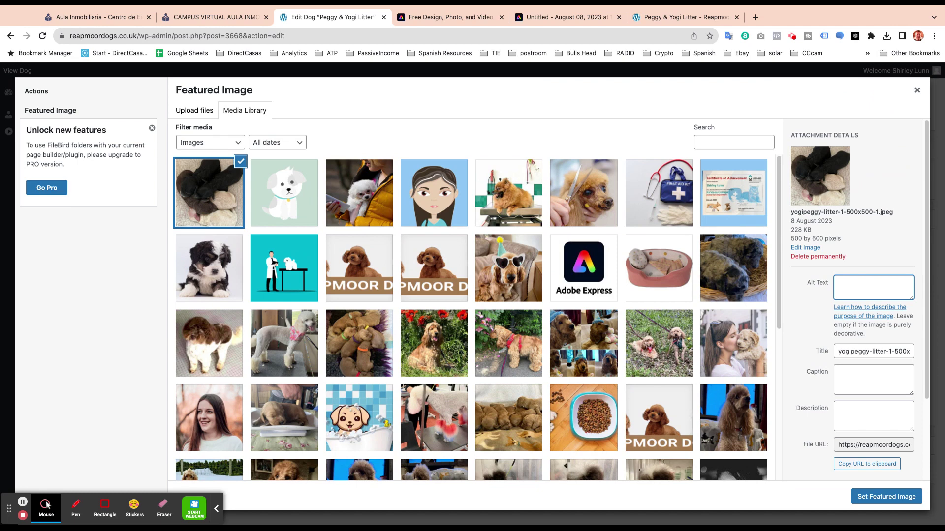
pyautogui.write('Yogi & Peggys First Litter of pups')
pyautogui.moveTo(887, 291); pyautogui.dragTo(826, 291)
pyautogui.hotkey('ctrl', 'c')
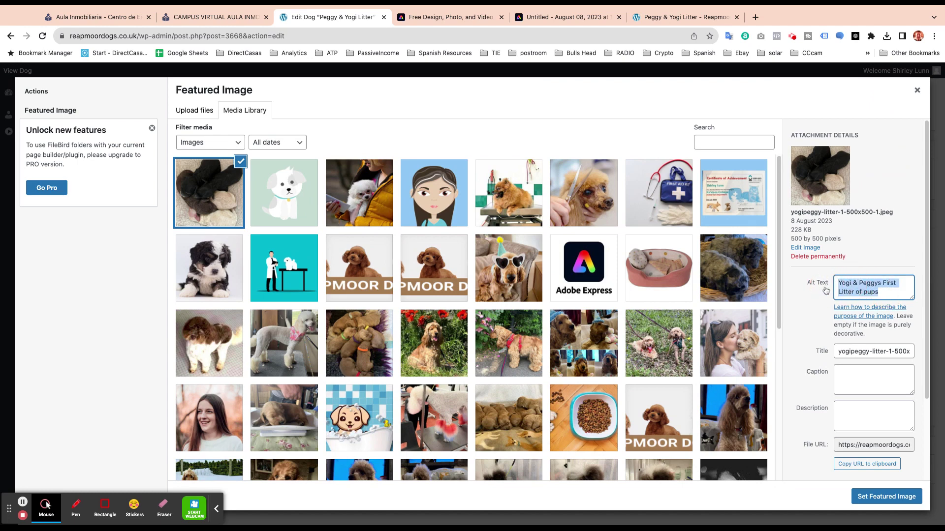
pyautogui.click(861, 389)
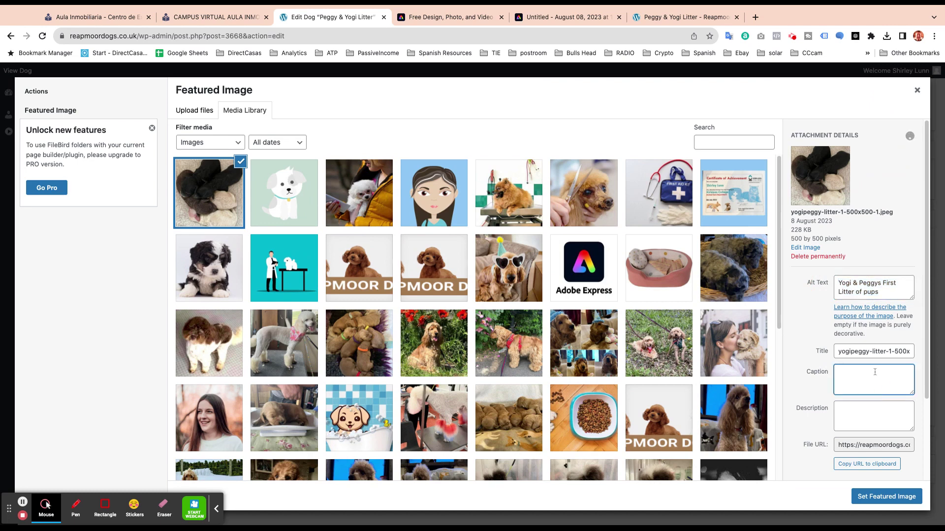
pyautogui.hotkey('ctrl', 'v')
pyautogui.click(845, 411)
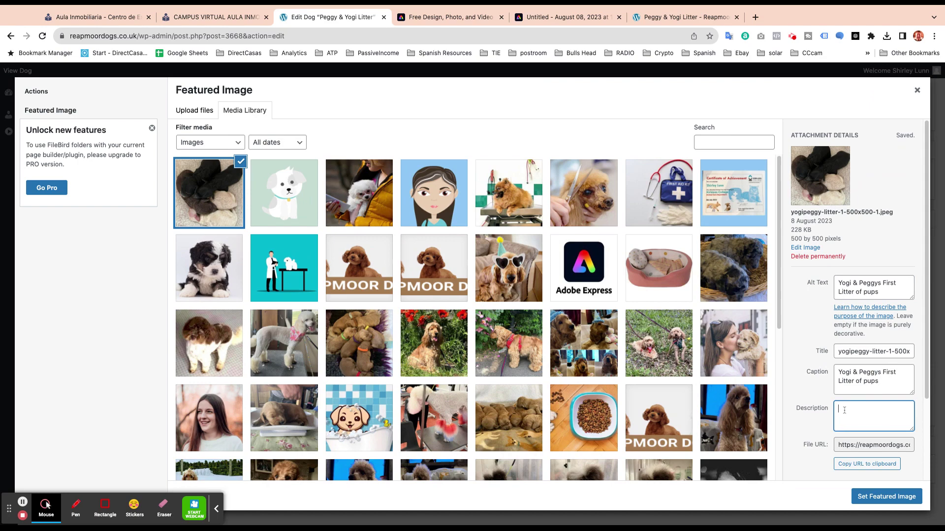
pyautogui.hotkey('ctrl', 'v')
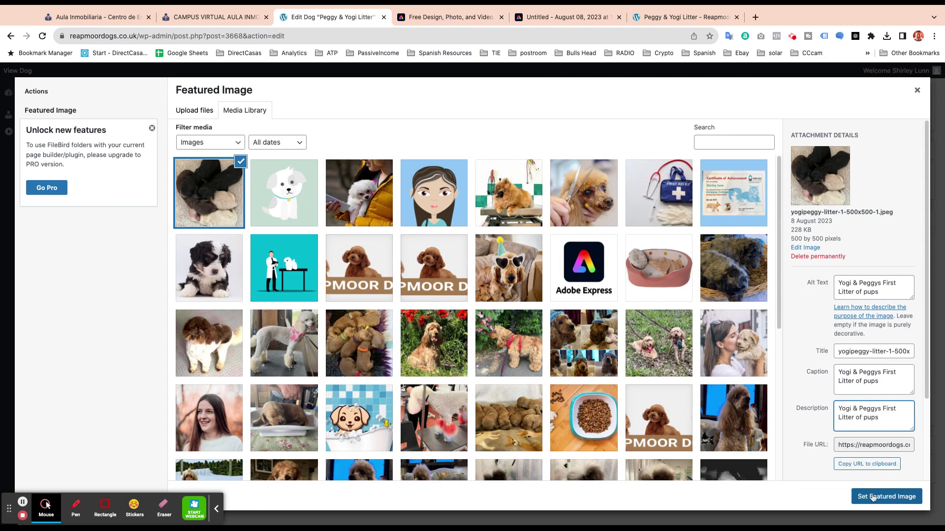
pyautogui.click(874, 497)
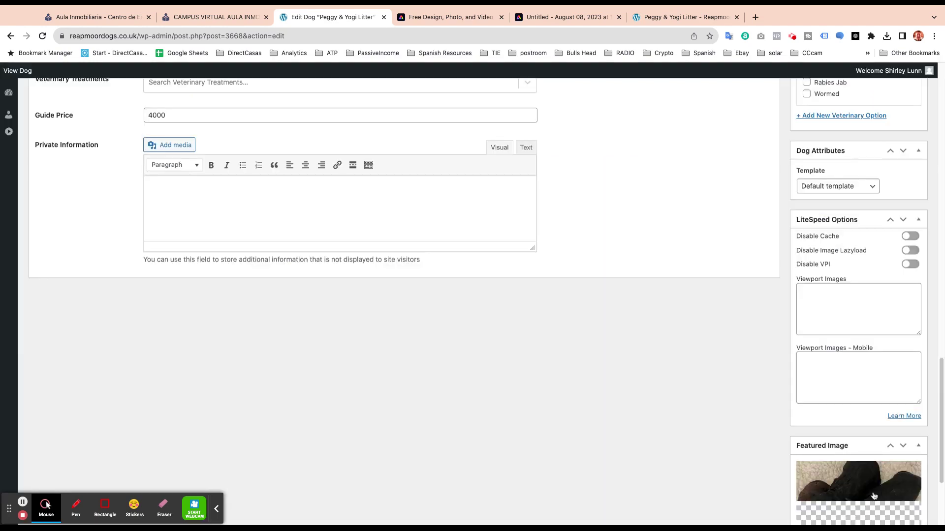
pyautogui.scroll(-3, 872, 421)
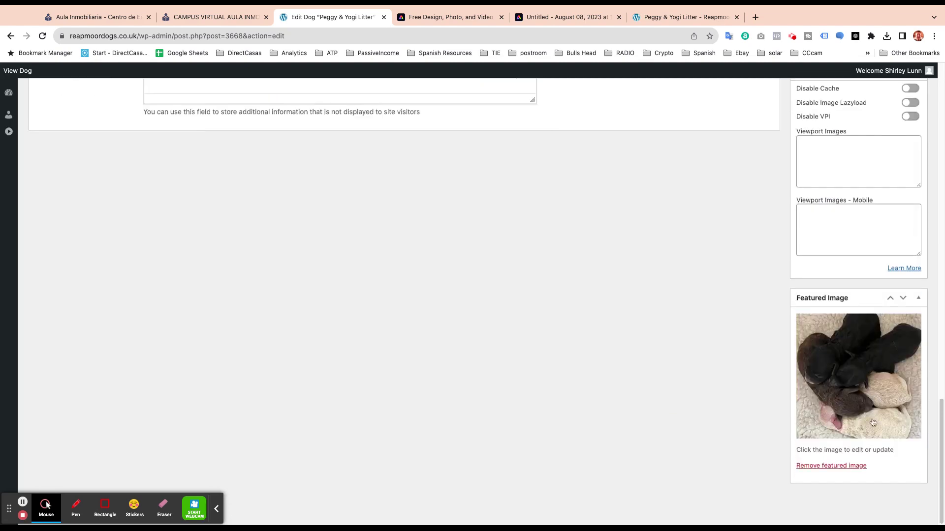
pyautogui.scroll(10, 873, 422)
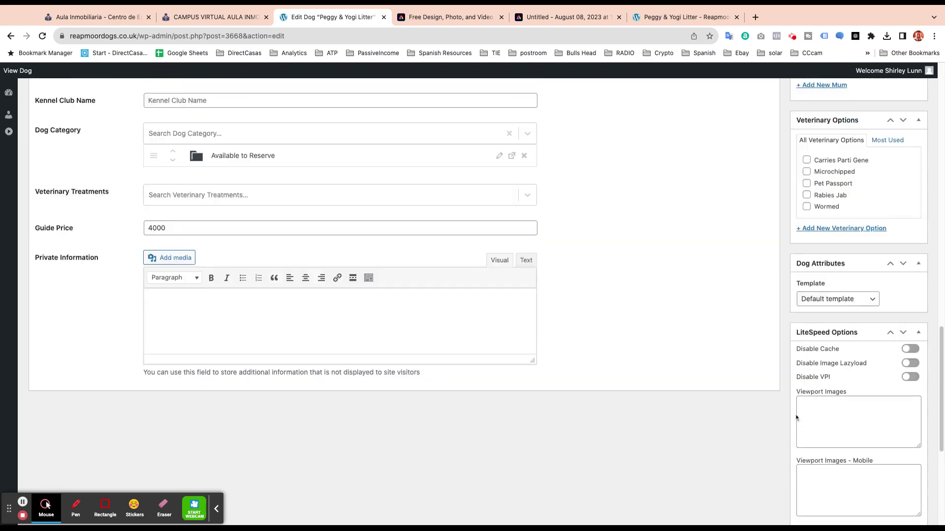
pyautogui.scroll(5, 736, 409)
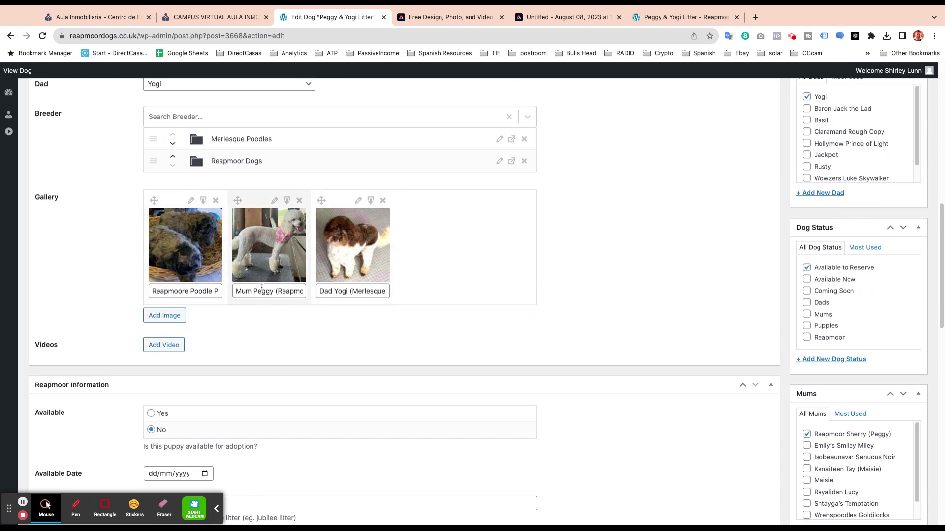
# Attach the yogipeggy-litter photo from the Media Library as a fourth gallery image
pyautogui.click(165, 319)
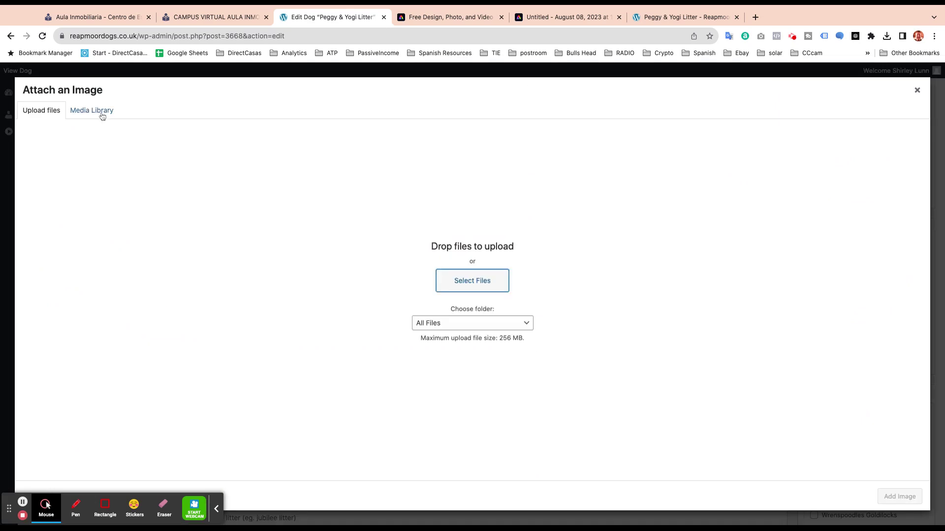
pyautogui.click(101, 113)
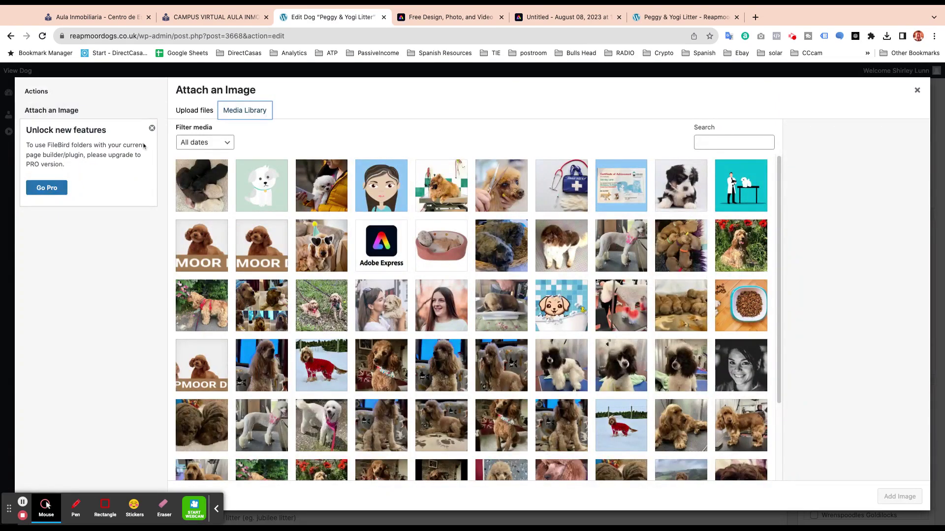
pyautogui.click(205, 189)
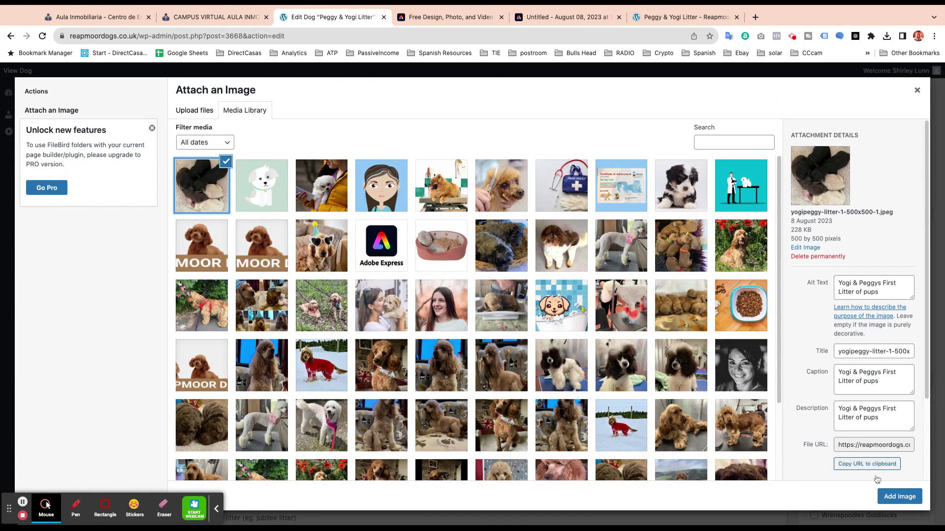
pyautogui.click(892, 495)
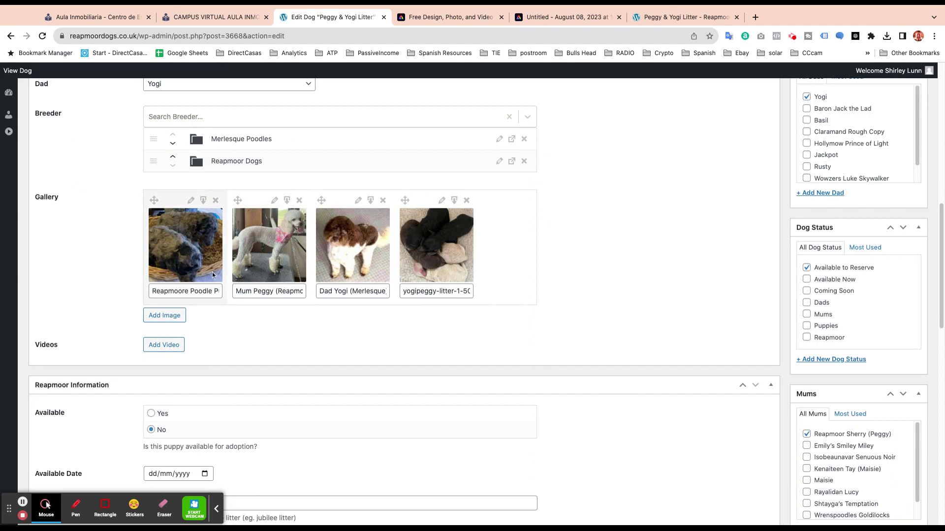
# Remove the Reapmoore Poodle image and drag the puppy litter photo into the first gallery slot
pyautogui.click(215, 200)
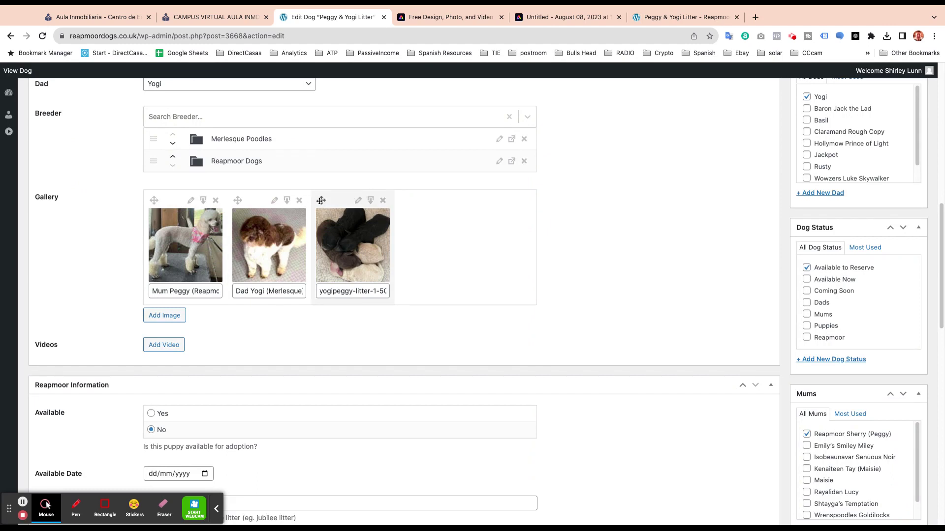
pyautogui.moveTo(321, 200); pyautogui.dragTo(190, 203)
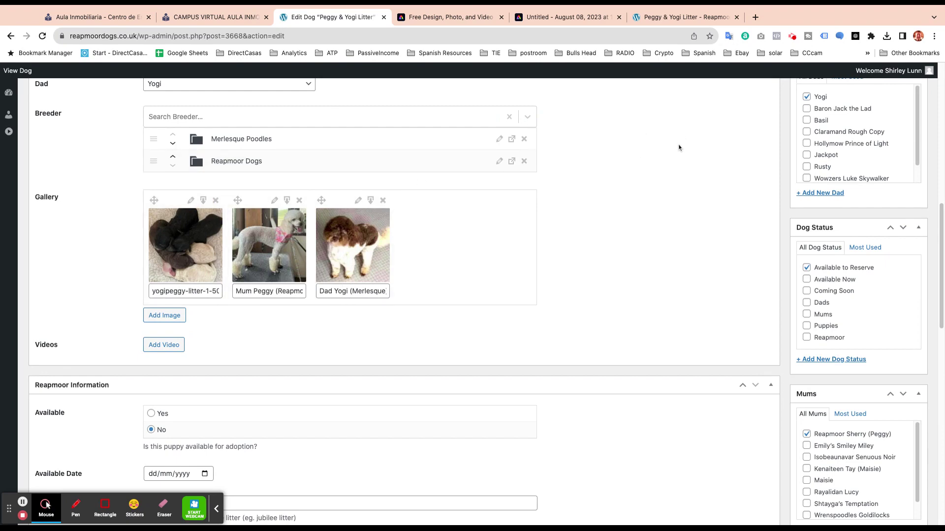
pyautogui.scroll(10, 679, 148)
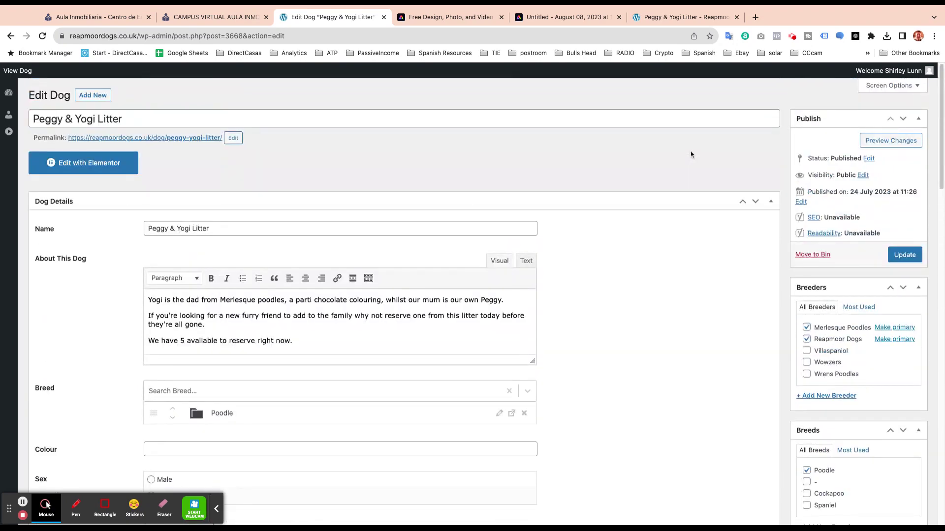
pyautogui.scroll(-4, 690, 155)
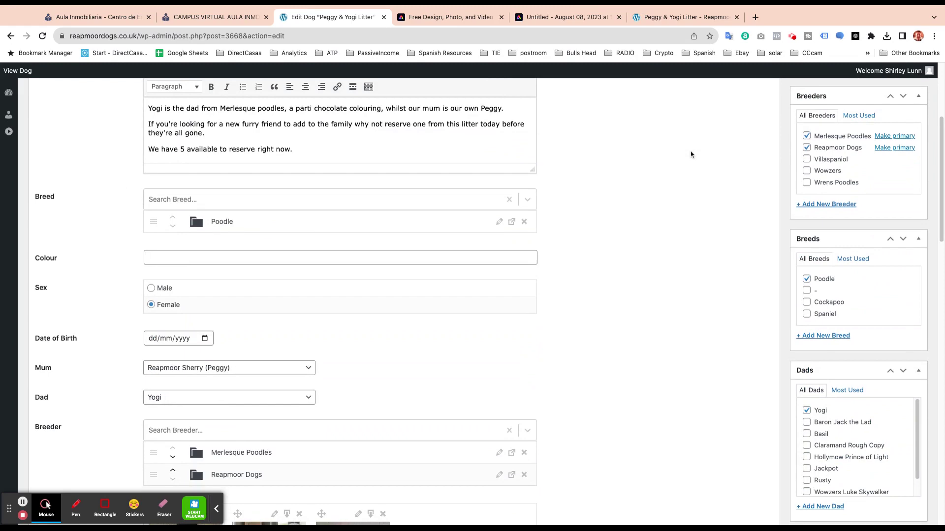
pyautogui.scroll(-2, 690, 155)
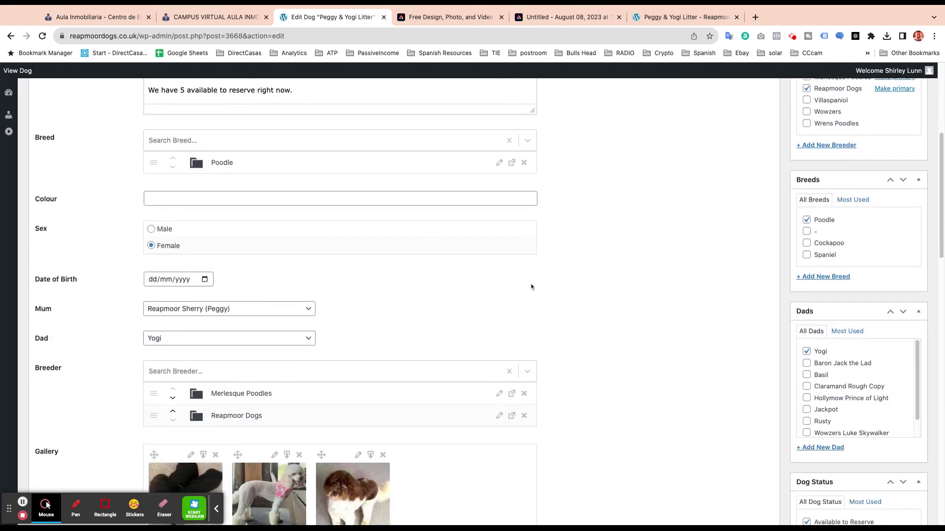
pyautogui.scroll(5, 673, 231)
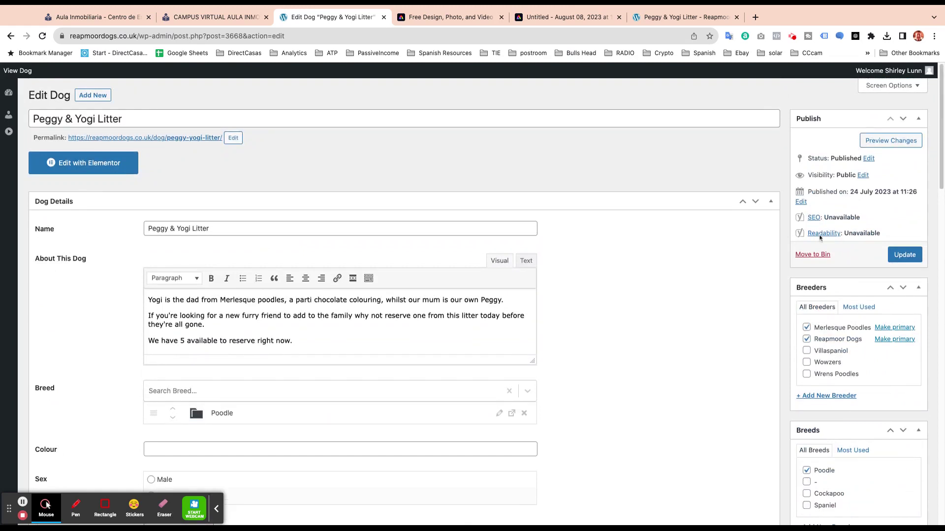
# Update the Peggy & Yogi Litter entry and switch to its public page tab
pyautogui.click(906, 256)
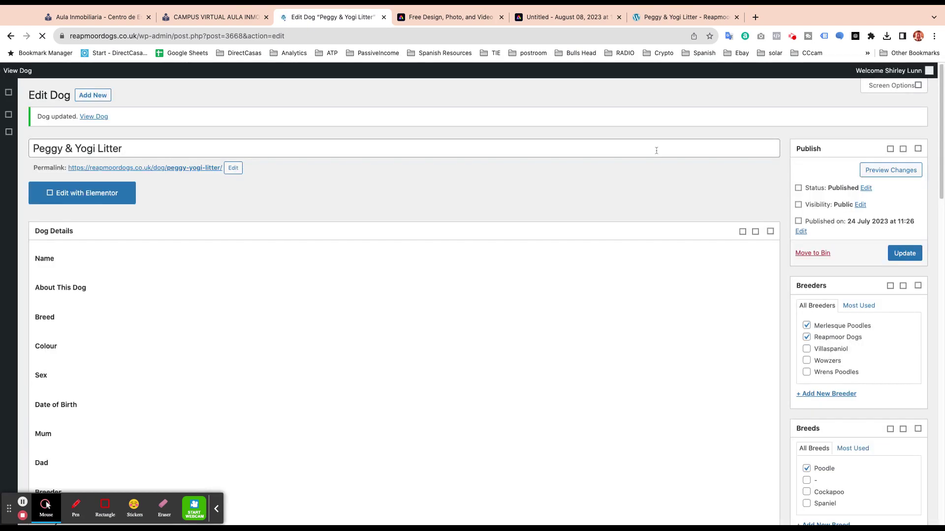
pyautogui.click(668, 19)
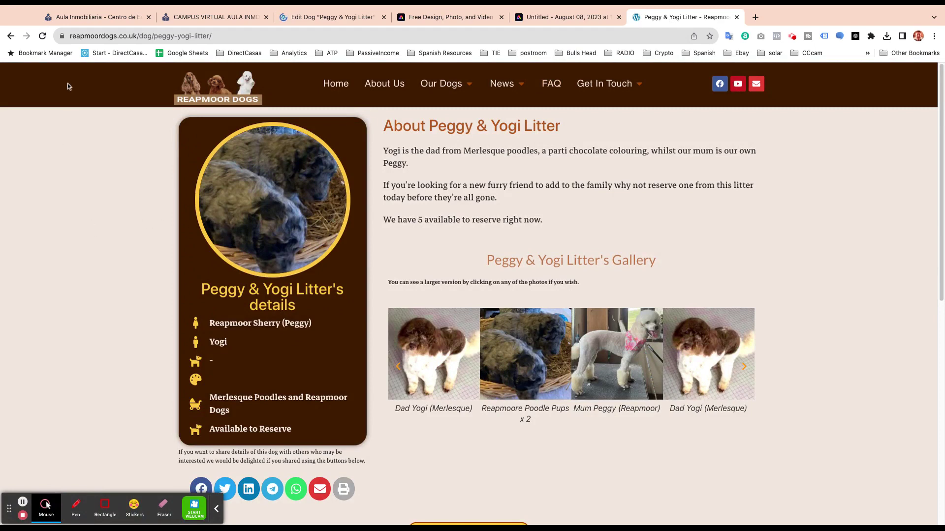
# Reload the public page and cycle through the gallery lightbox, returning to the puppy litter photo
pyautogui.click(42, 37)
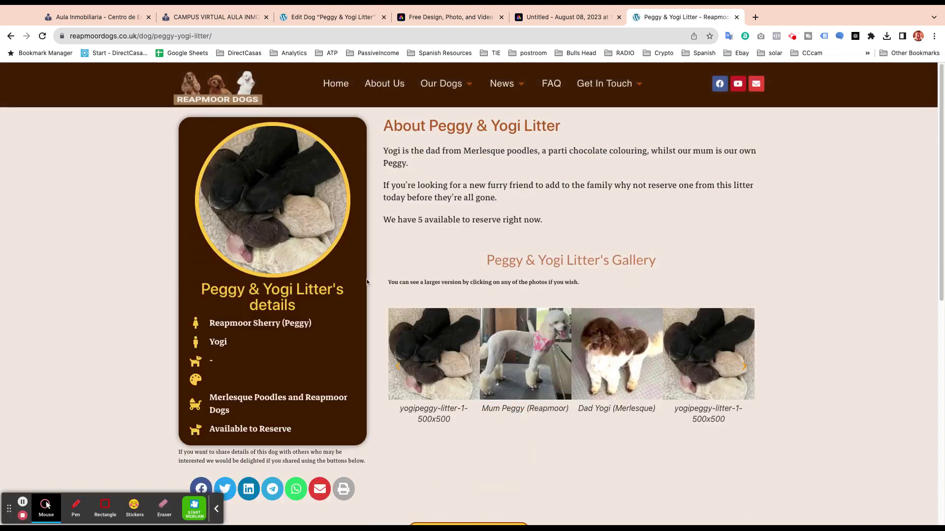
pyautogui.click(438, 354)
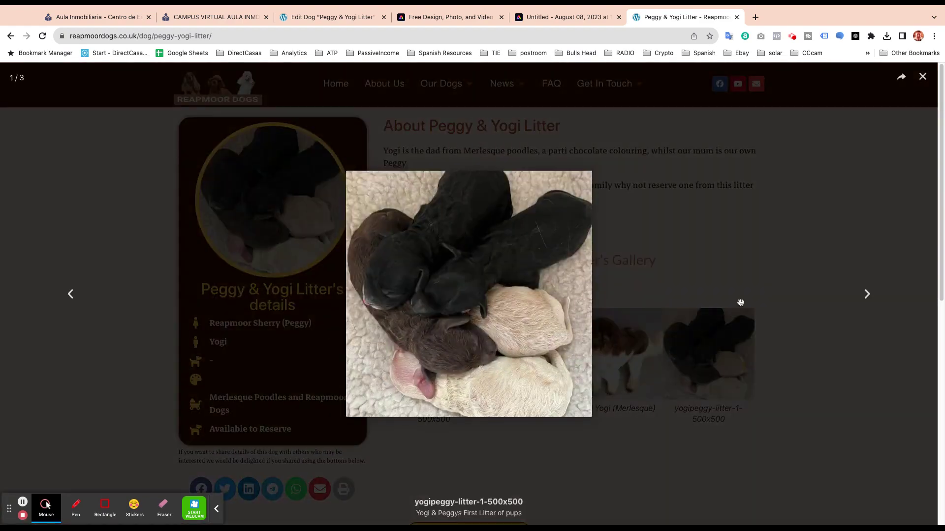
pyautogui.click(867, 295)
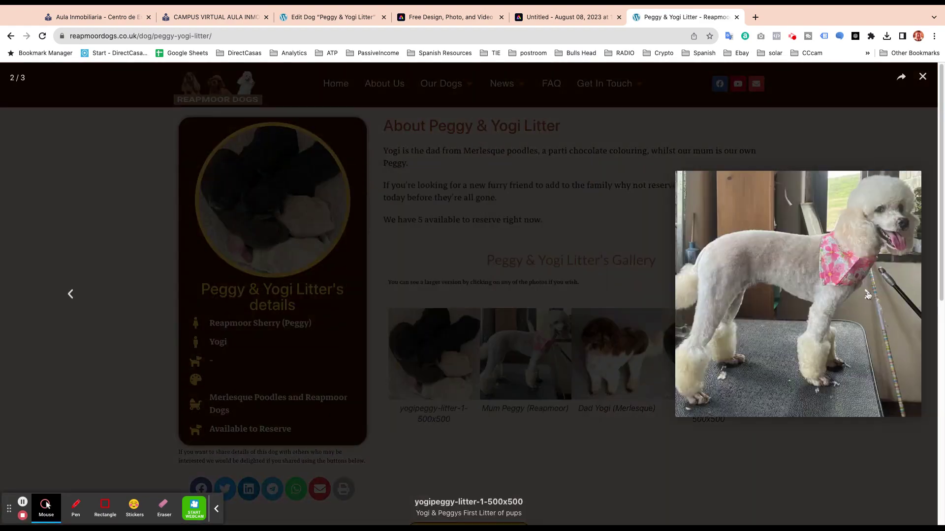
pyautogui.click(867, 294)
pyautogui.click(868, 294)
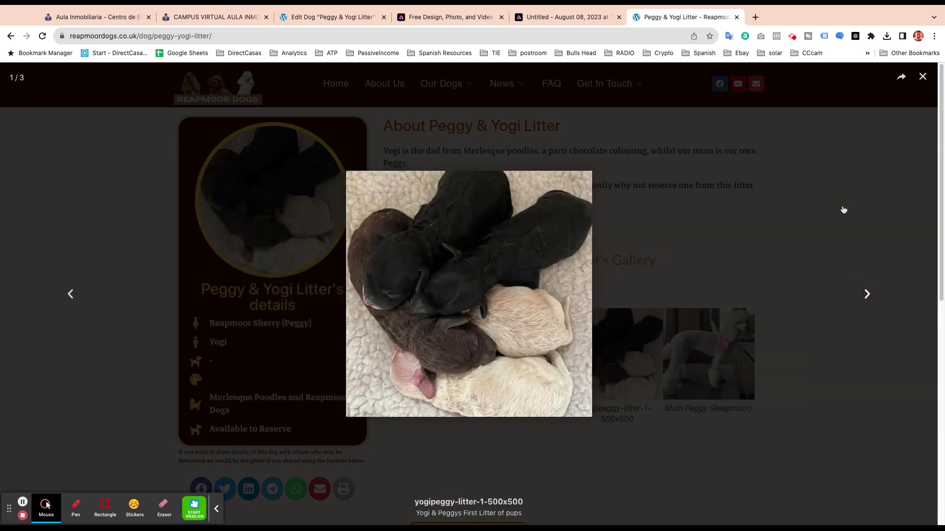
pyautogui.click(922, 77)
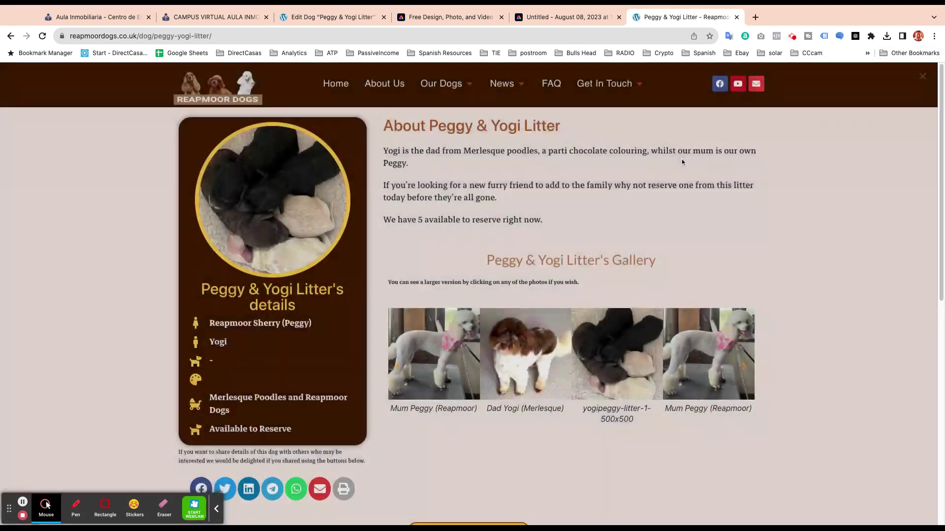